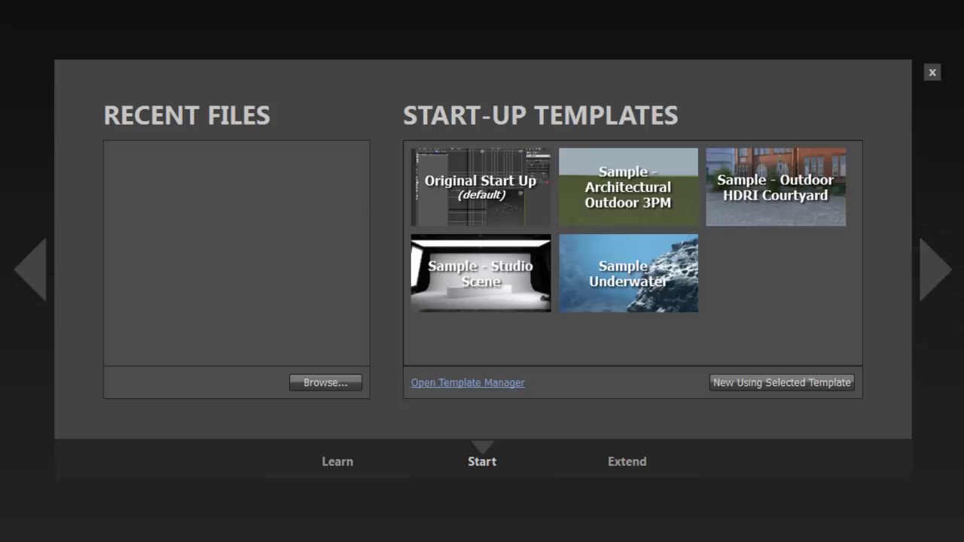
- Preview the start-up template descriptions and create a new scene from the Original Start Up template
{"action": "mouse_move", "coordinate": [630, 190]}
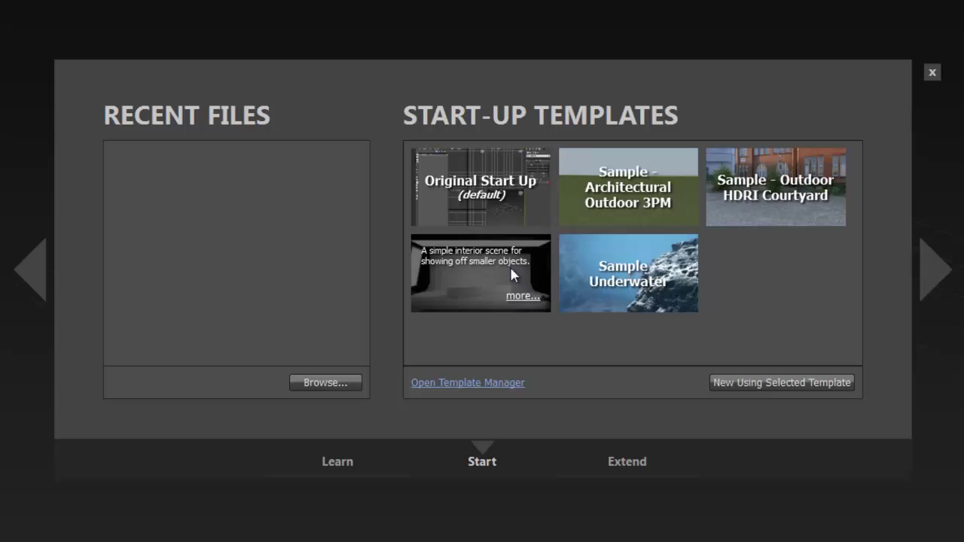
{"action": "mouse_move", "coordinate": [510, 266]}
{"action": "mouse_move", "coordinate": [638, 277]}
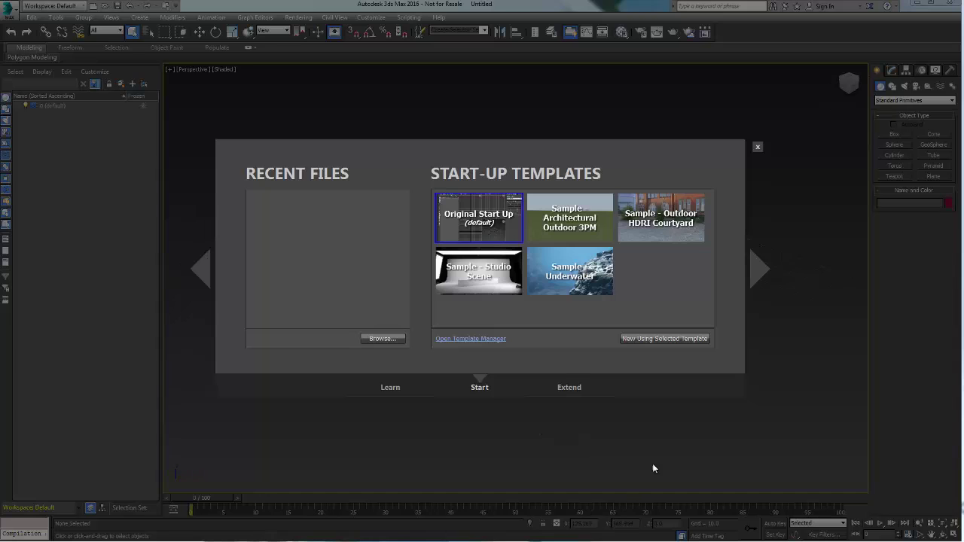
{"action": "mouse_move", "coordinate": [587, 235]}
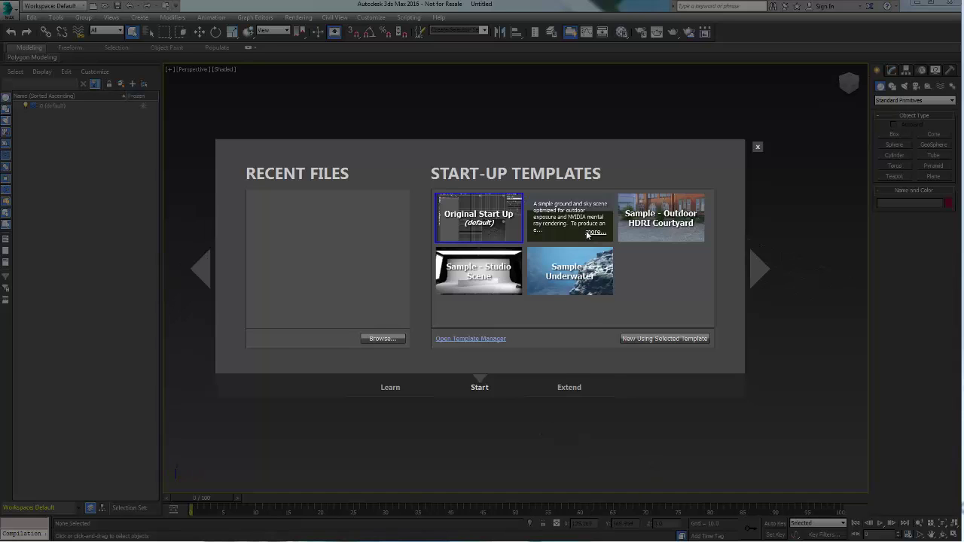
{"action": "mouse_move", "coordinate": [650, 228]}
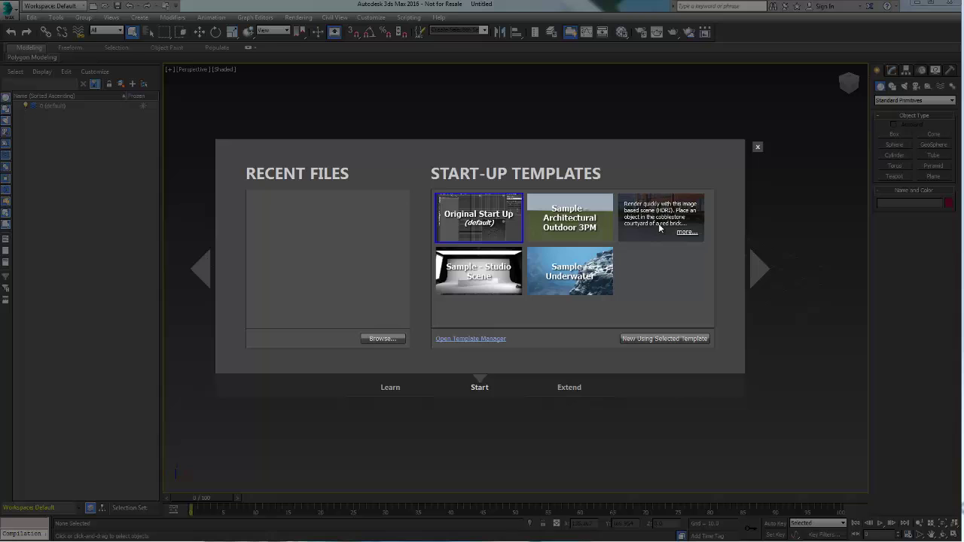
{"action": "mouse_move", "coordinate": [465, 293]}
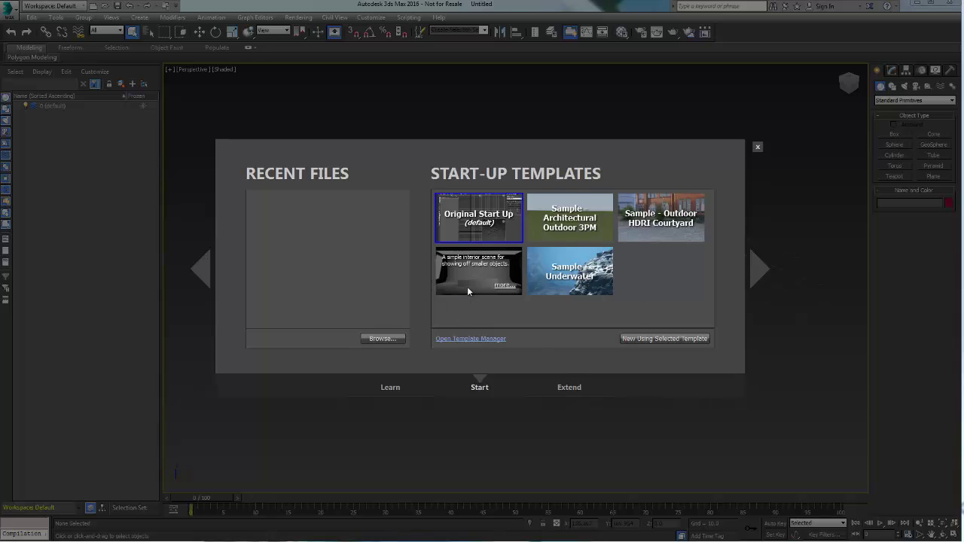
{"action": "mouse_move", "coordinate": [463, 238]}
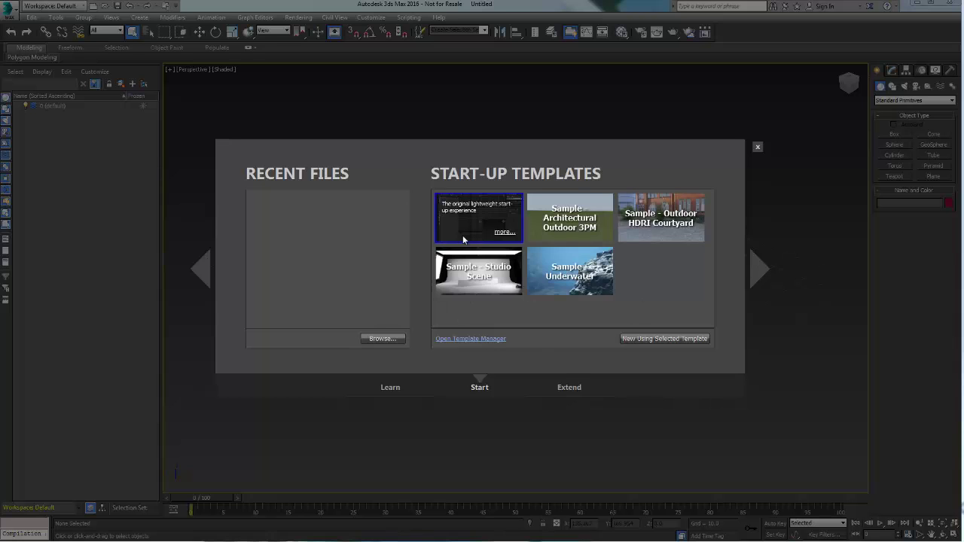
{"action": "left_click", "coordinate": [664, 338]}
- Create a teapot with a radius of about 19 at the grid's center and assign the white Ceramic material to it
{"action": "left_click", "coordinate": [893, 177]}
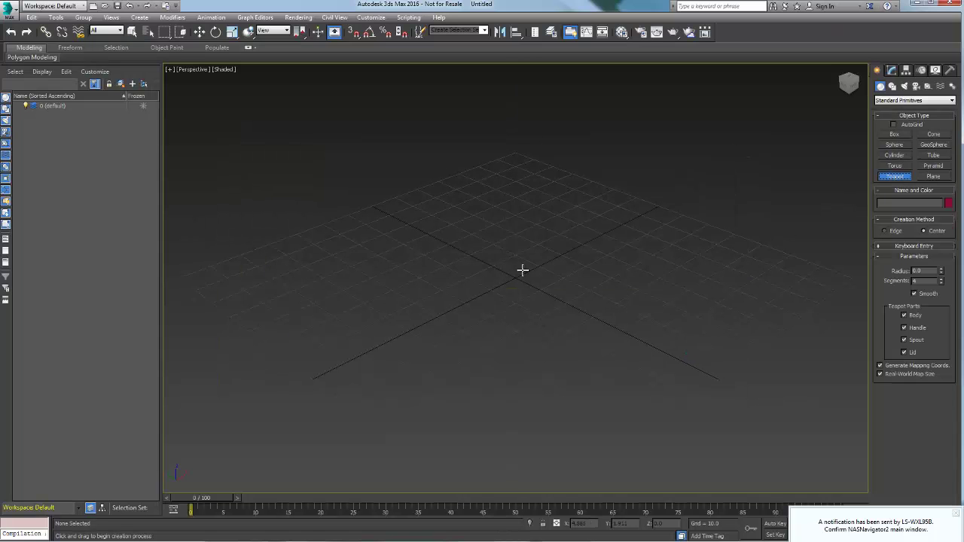
{"action": "left_click_drag", "start_coordinate": [514, 275], "coordinate": [544, 308]}
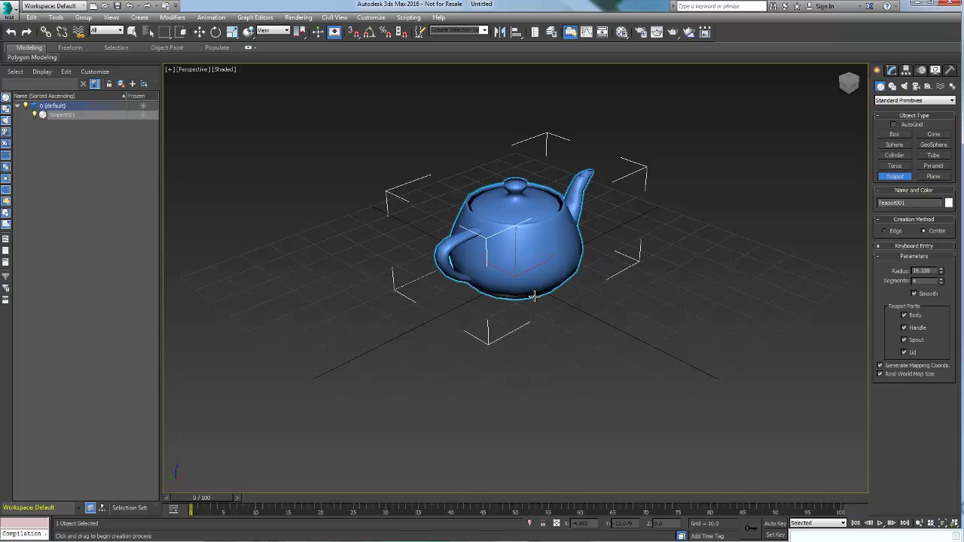
{"action": "left_click", "coordinate": [622, 33]}
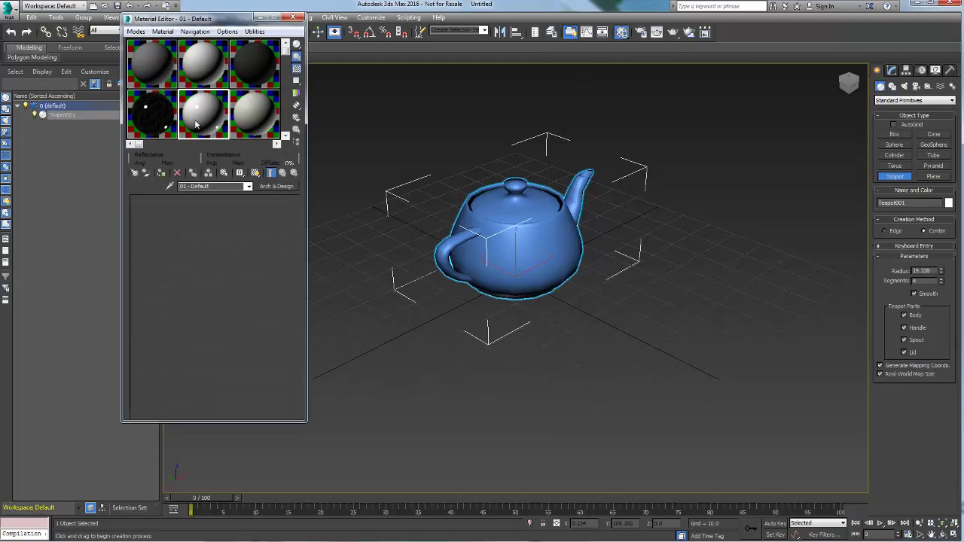
{"action": "left_click", "coordinate": [161, 174]}
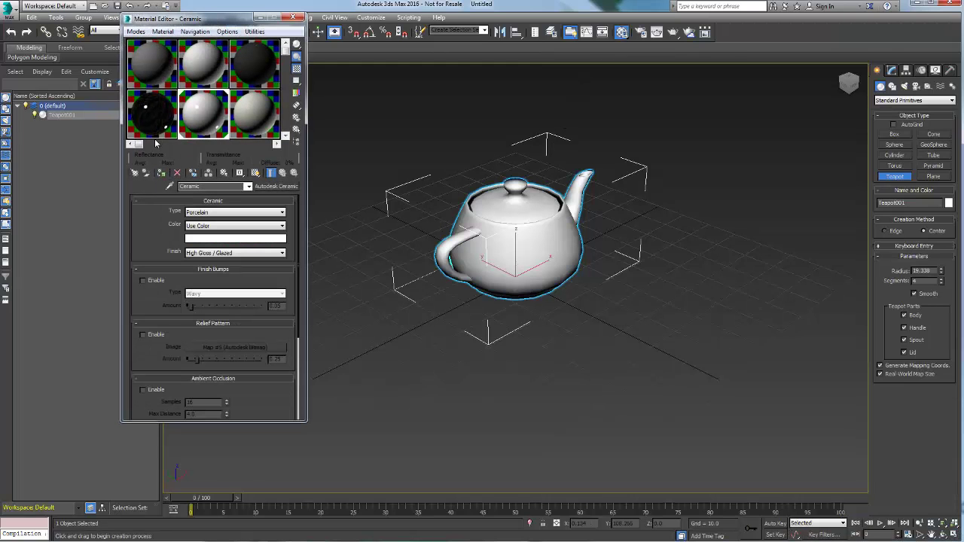
{"action": "left_click", "coordinate": [260, 18]}
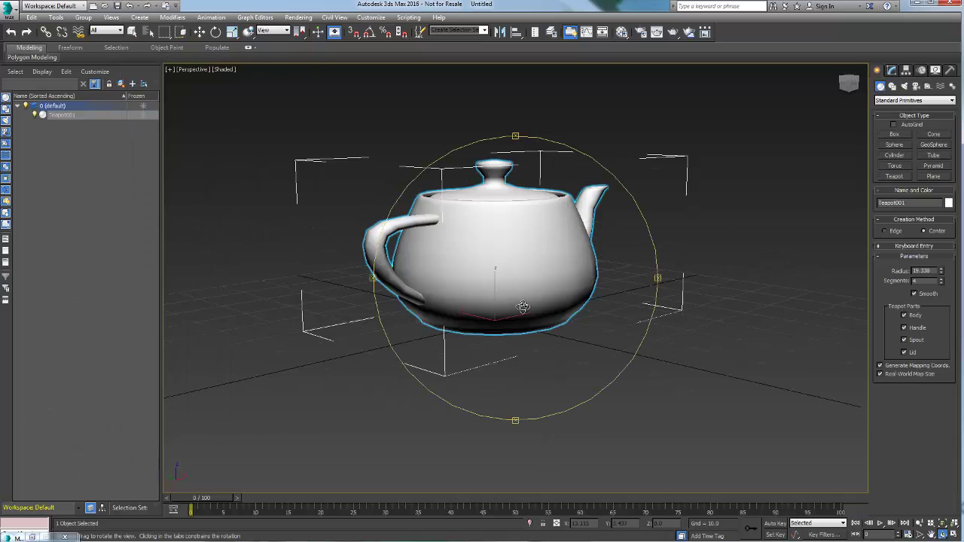
- Render the Perspective view of the teapot from a low side angle and dismiss the rendered image
{"action": "middle_click_drag", "start_coordinate": [523, 307], "coordinate": [506, 306], "text": "alt"}
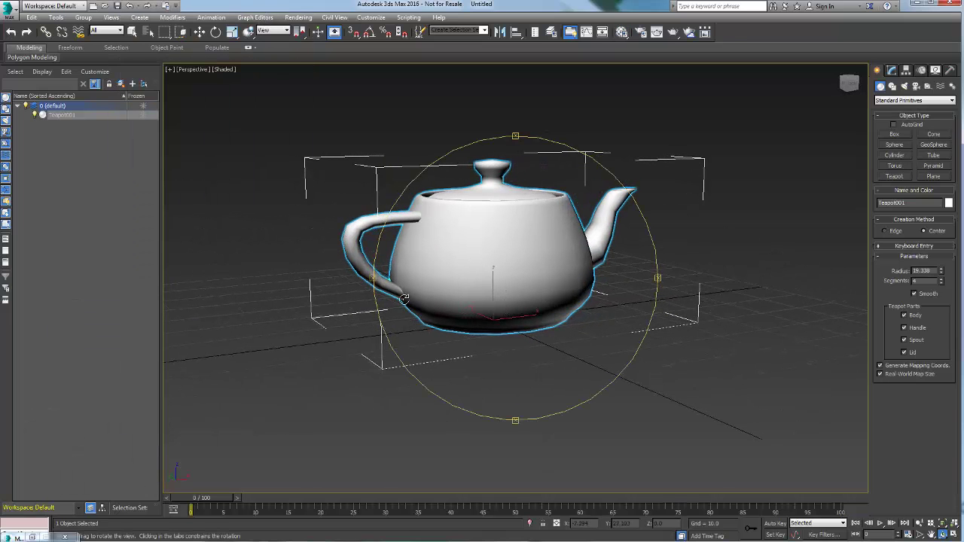
{"action": "key", "text": "shift+q"}
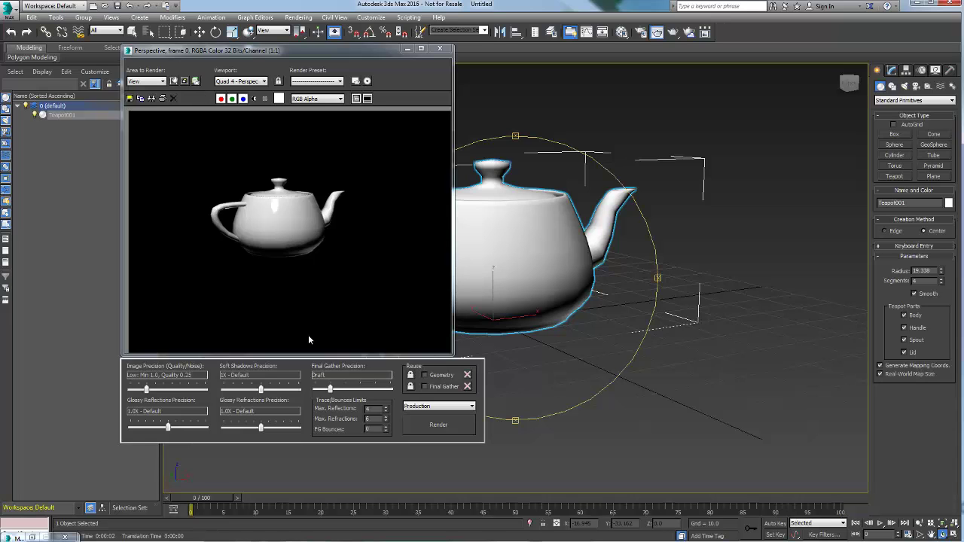
{"action": "left_click", "coordinate": [440, 48]}
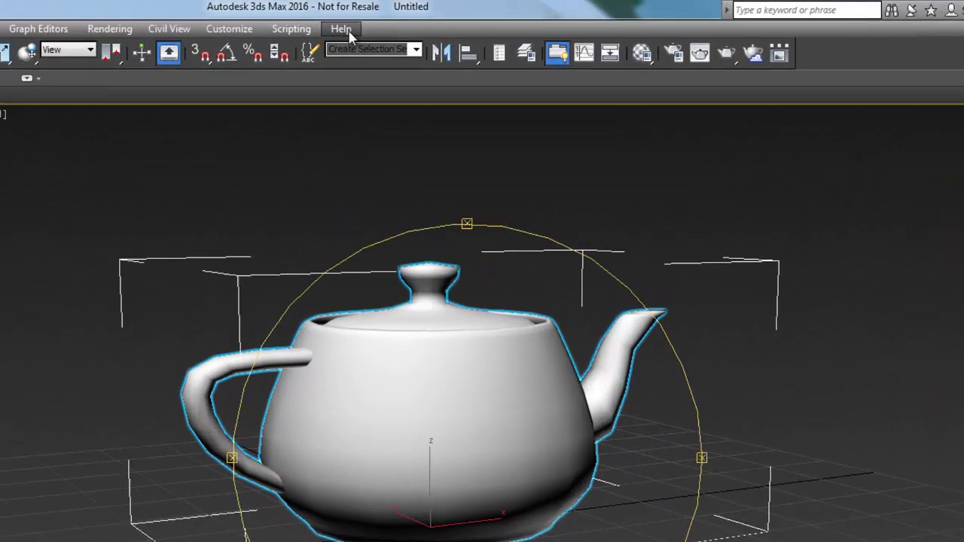
- From the Welcome Screen, read the details of the Sample - Architectural Outdoor 3PM template and create a new scene with it
{"action": "left_click", "coordinate": [466, 18]}
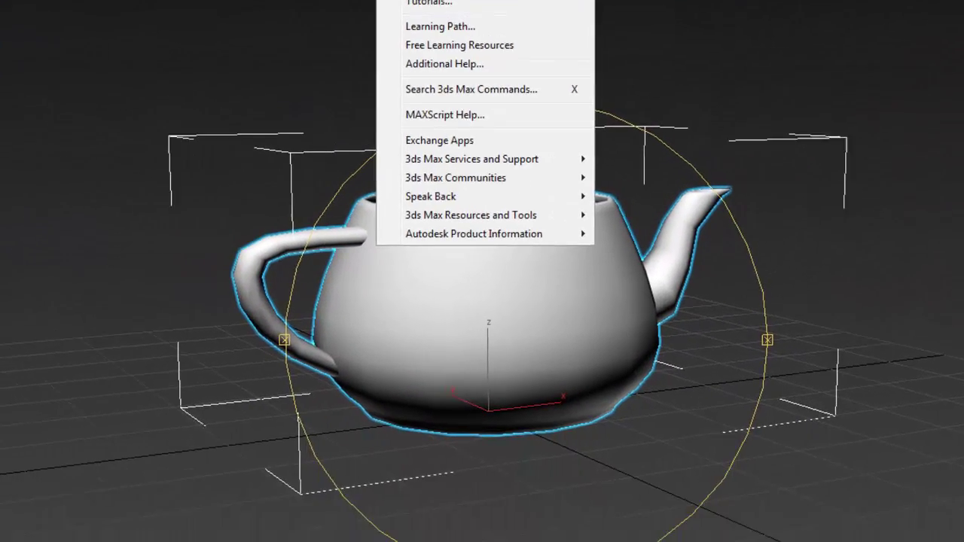
{"action": "left_click", "coordinate": [351, 113]}
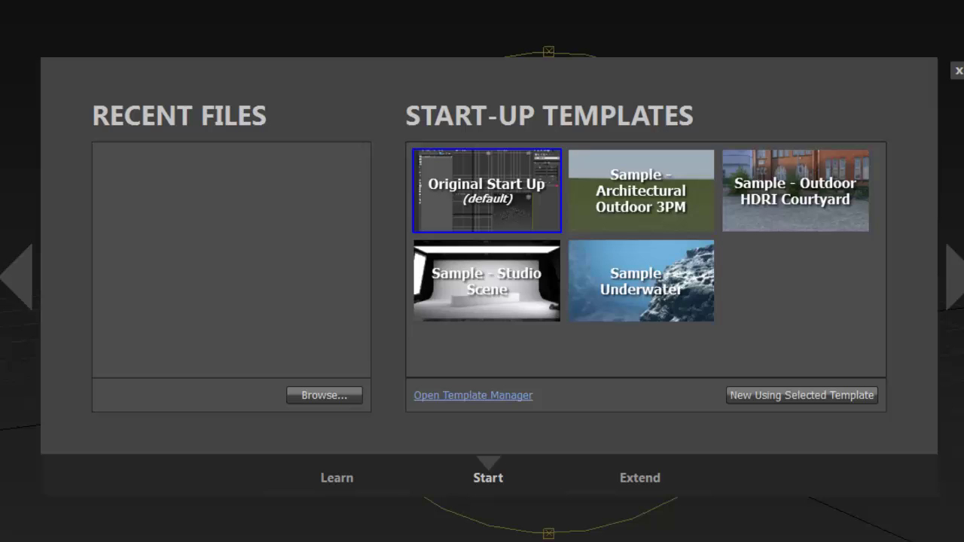
{"action": "left_click", "coordinate": [684, 215]}
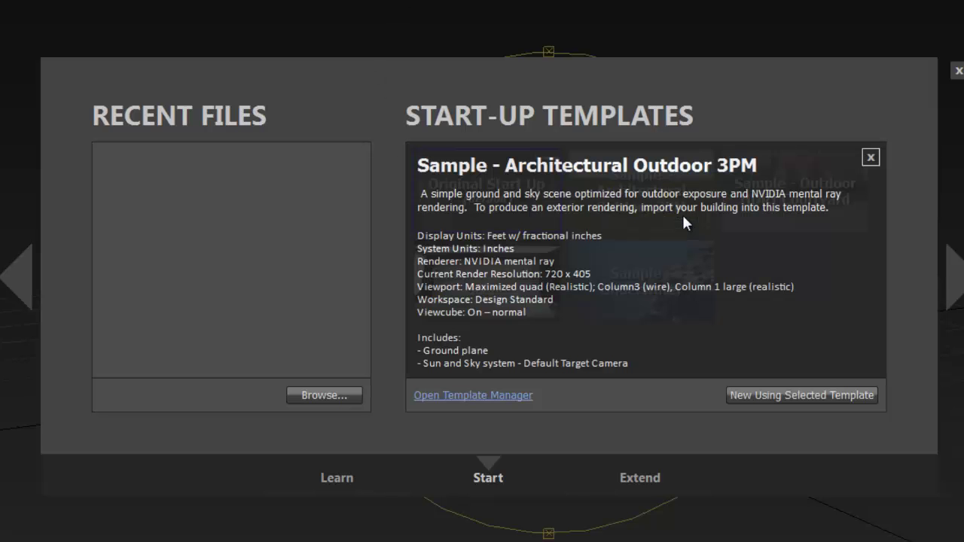
{"action": "left_click", "coordinate": [871, 157]}
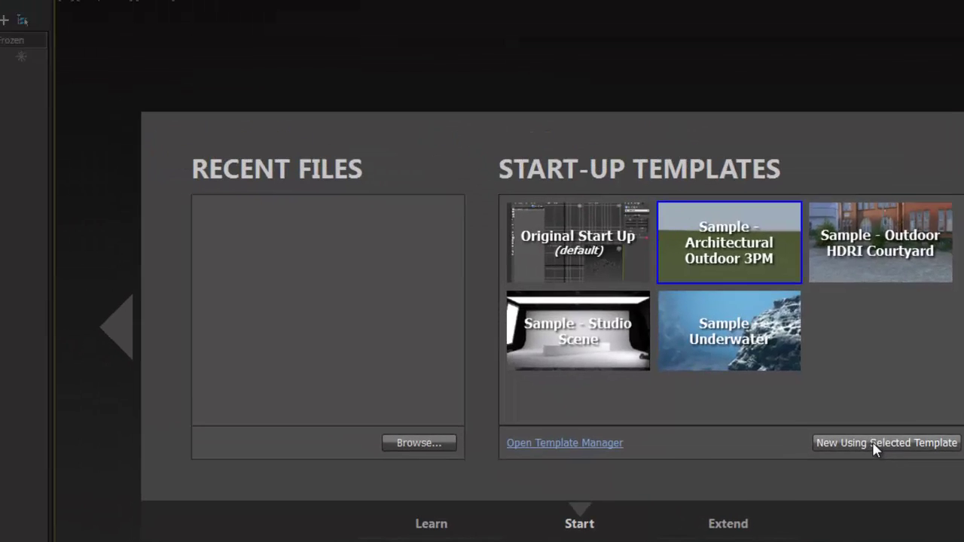
{"action": "left_click", "coordinate": [872, 442]}
- Review the available workspaces and switch the Perspective viewport to the Template_Default_Camera view
{"action": "left_click", "coordinate": [113, 9]}
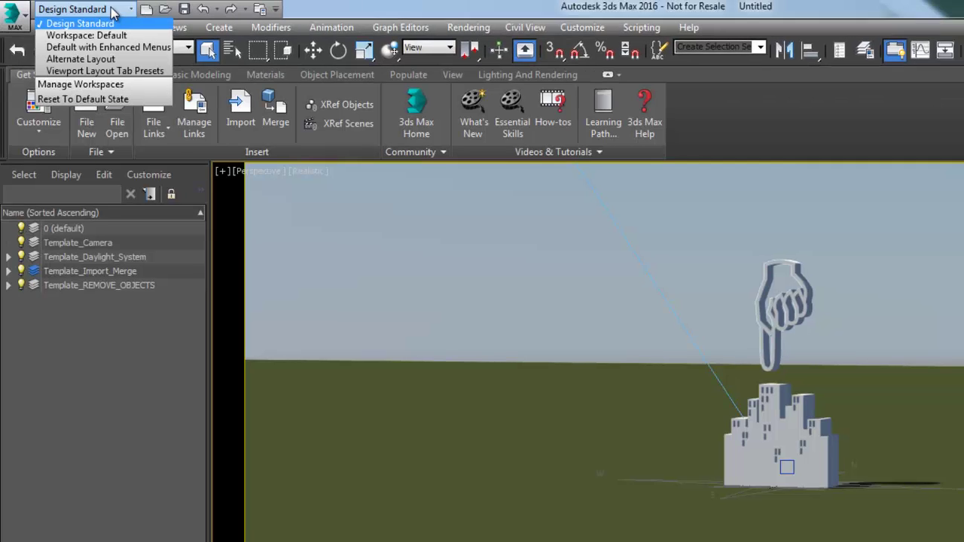
{"action": "left_click", "coordinate": [112, 9]}
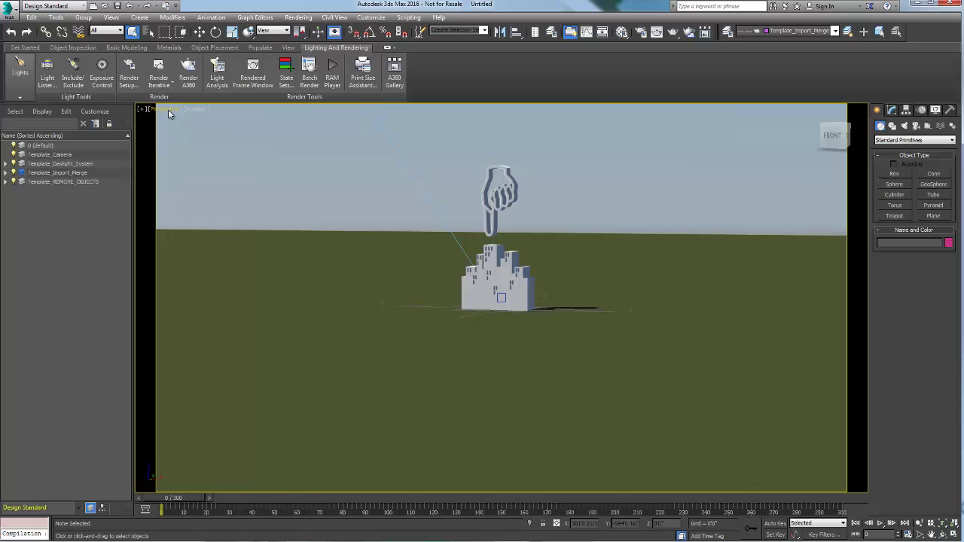
{"action": "left_click", "coordinate": [169, 110]}
{"action": "mouse_move", "coordinate": [199, 123]}
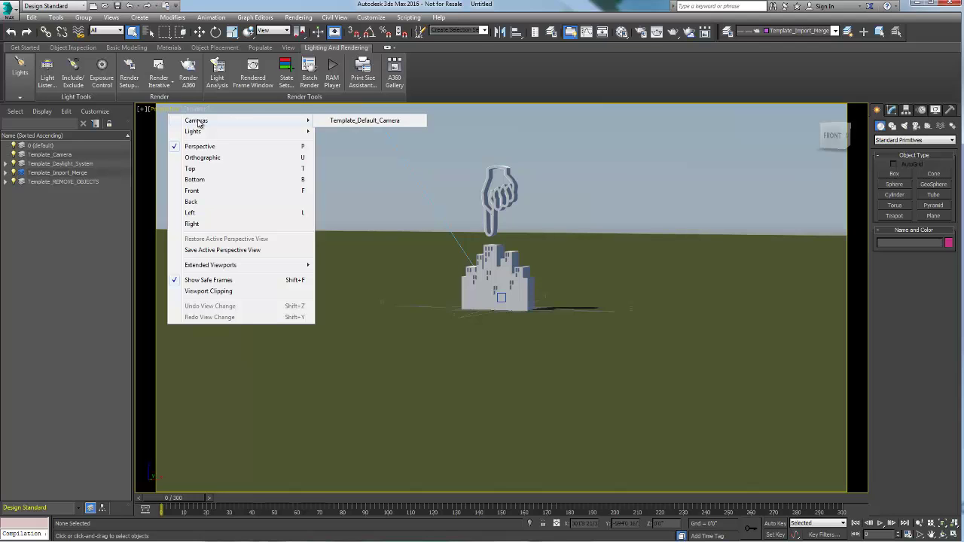
{"action": "left_click", "coordinate": [345, 120]}
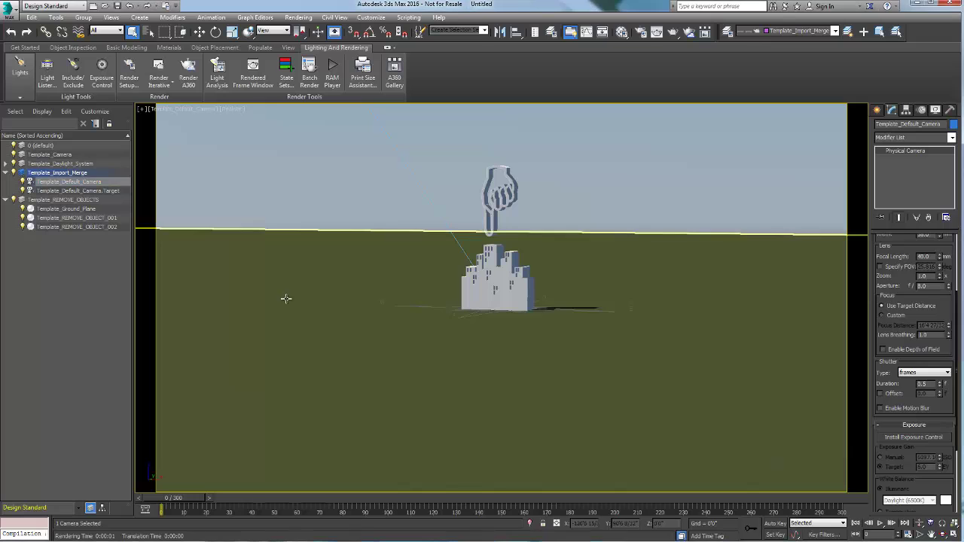
- Create a teapot in front of the building model and a box beside it, about 25' long, 7' wide and 13' high
{"action": "left_click", "coordinate": [878, 110]}
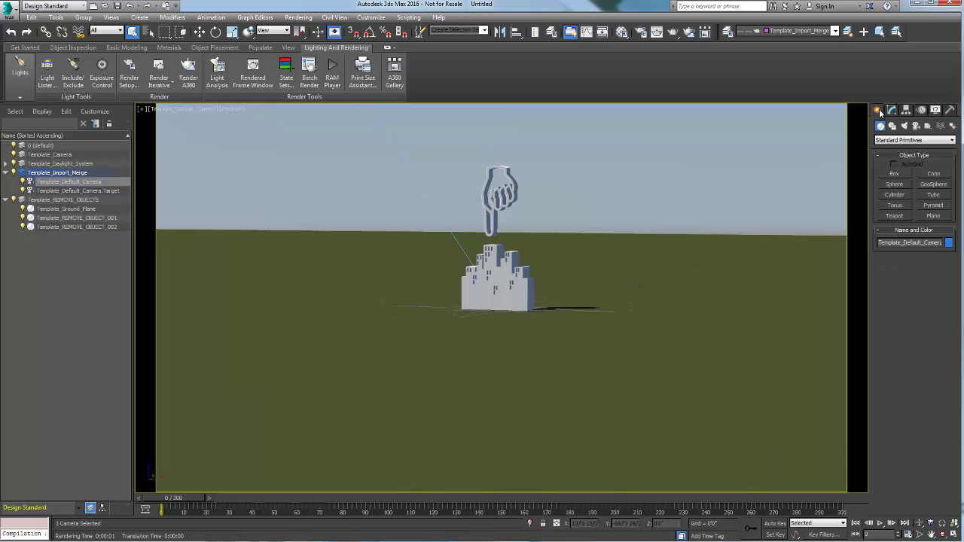
{"action": "left_click", "coordinate": [894, 215]}
{"action": "left_click_drag", "start_coordinate": [520, 334], "coordinate": [592, 315]}
{"action": "left_click", "coordinate": [894, 174]}
{"action": "left_click", "coordinate": [588, 253]}
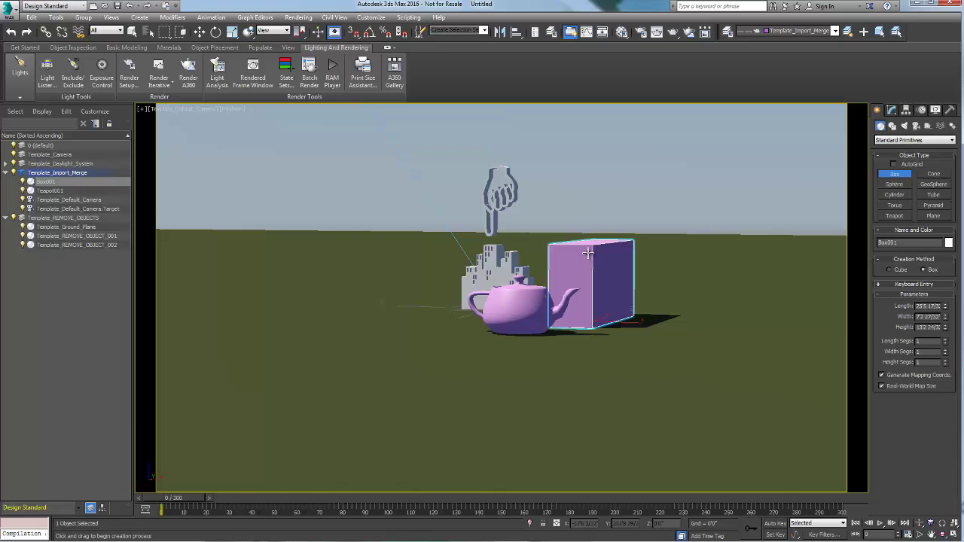
- Assign the glossy white Ceramic sample material to the teapot
{"action": "left_click", "coordinate": [622, 33]}
{"action": "left_click", "coordinate": [203, 115]}
{"action": "right_click", "coordinate": [510, 319]}
{"action": "left_click", "coordinate": [509, 319]}
{"action": "left_click", "coordinate": [161, 173]}
- Give the box the Wall Paint material and replace its definition with White from the Paint category of the material library
{"action": "left_click", "coordinate": [593, 265]}
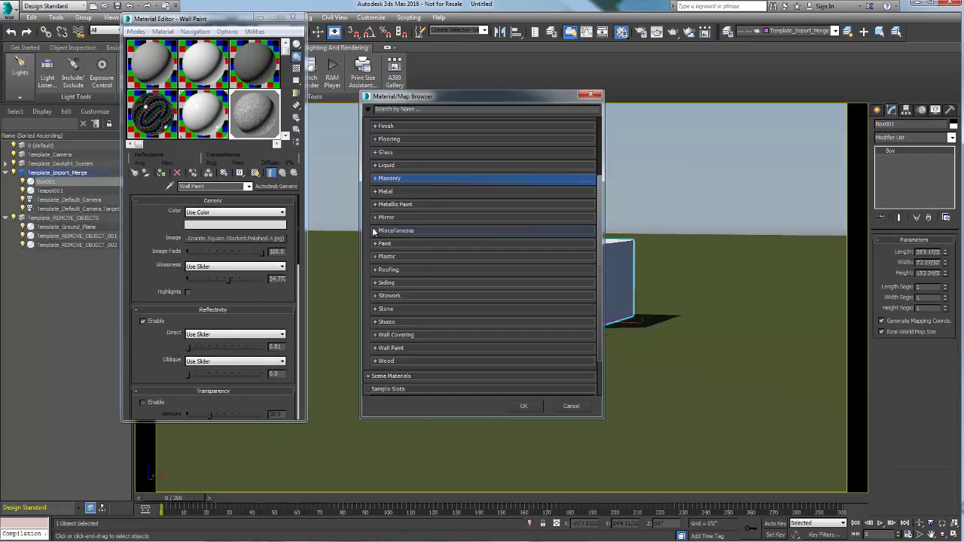
{"action": "left_click", "coordinate": [380, 244]}
{"action": "left_click", "coordinate": [406, 304]}
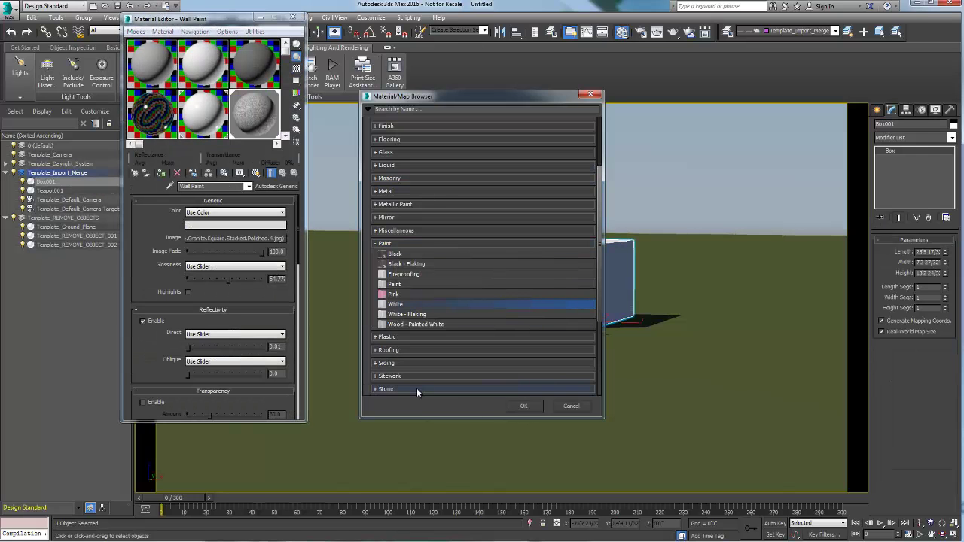
{"action": "left_click", "coordinate": [525, 406]}
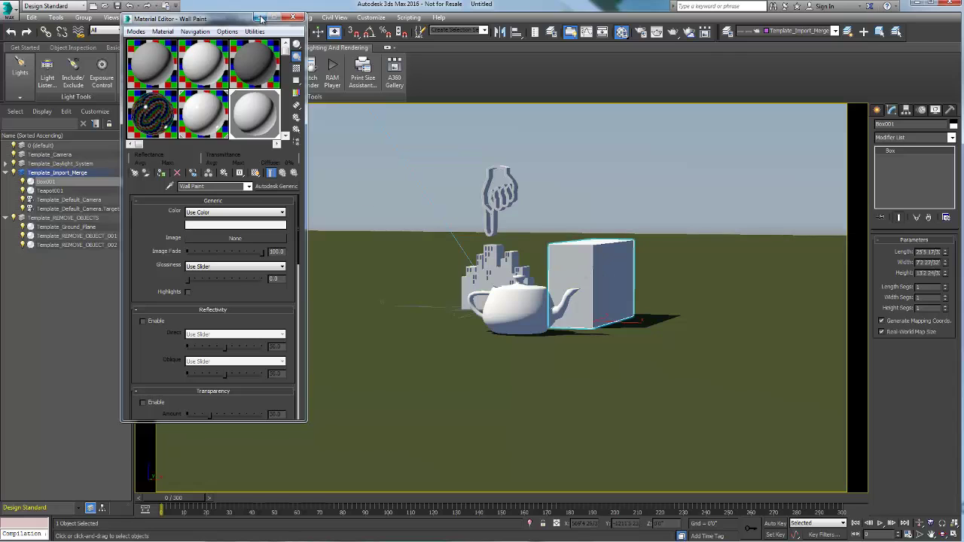
- Render the camera view in Iterative mode with the material and render windows minimized out of the way
{"action": "left_click", "coordinate": [261, 18]}
{"action": "left_click", "coordinate": [156, 72]}
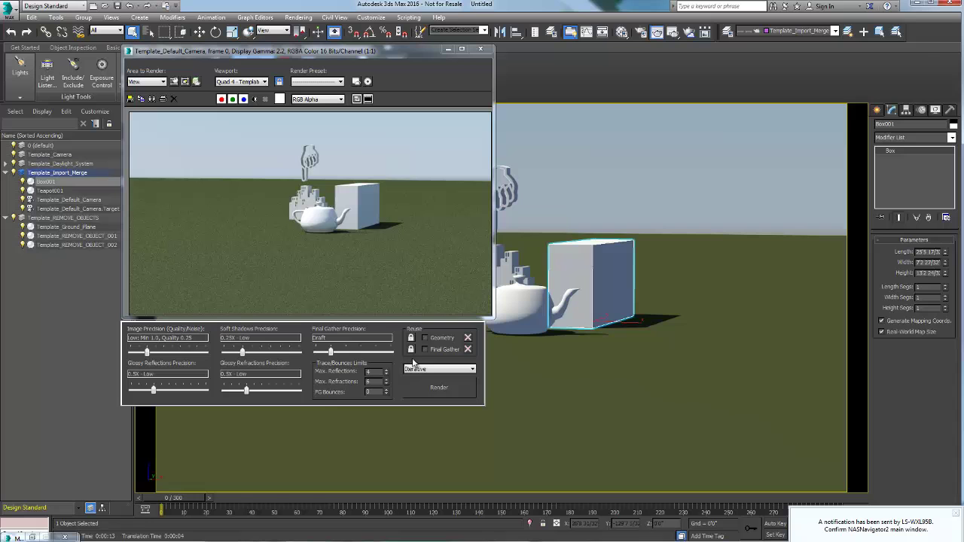
{"action": "left_click", "coordinate": [449, 50]}
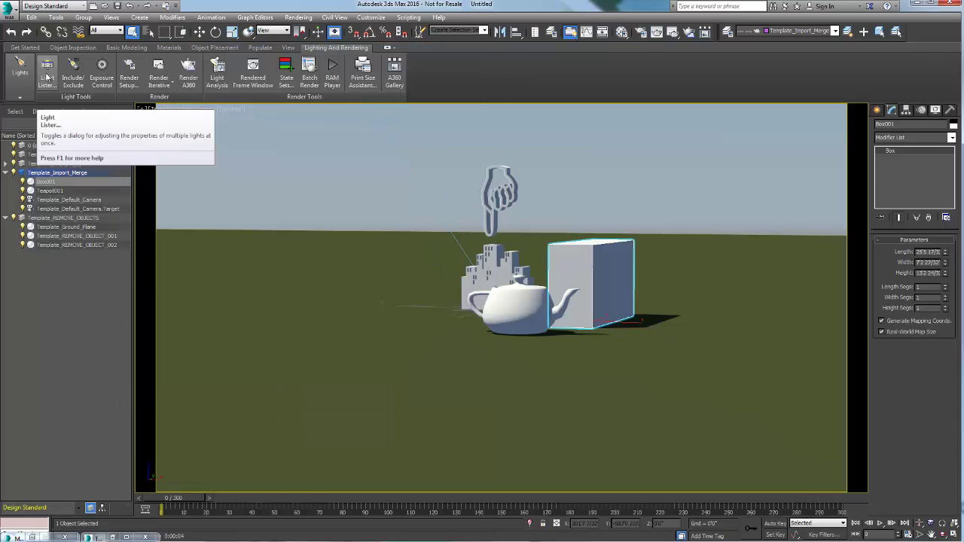
- Open the Light Lister and adjust the daylight system's time setup so the sun sits lower in the sky
{"action": "left_click", "coordinate": [46, 73]}
{"action": "left_click", "coordinate": [119, 192]}
{"action": "left_click", "coordinate": [467, 120]}
{"action": "left_click", "coordinate": [931, 344]}
{"action": "left_click_drag", "start_coordinate": [898, 263], "coordinate": [899, 266]}
- Rotate Template_Compass001 about 33 degrees around the Z axis to change the sunlight direction
{"action": "left_click", "coordinate": [64, 173]}
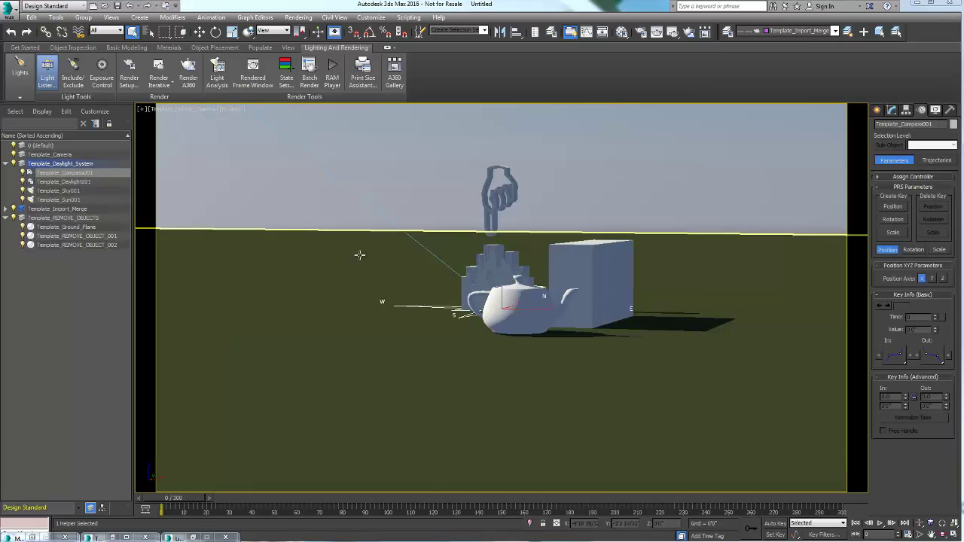
{"action": "key", "text": "e"}
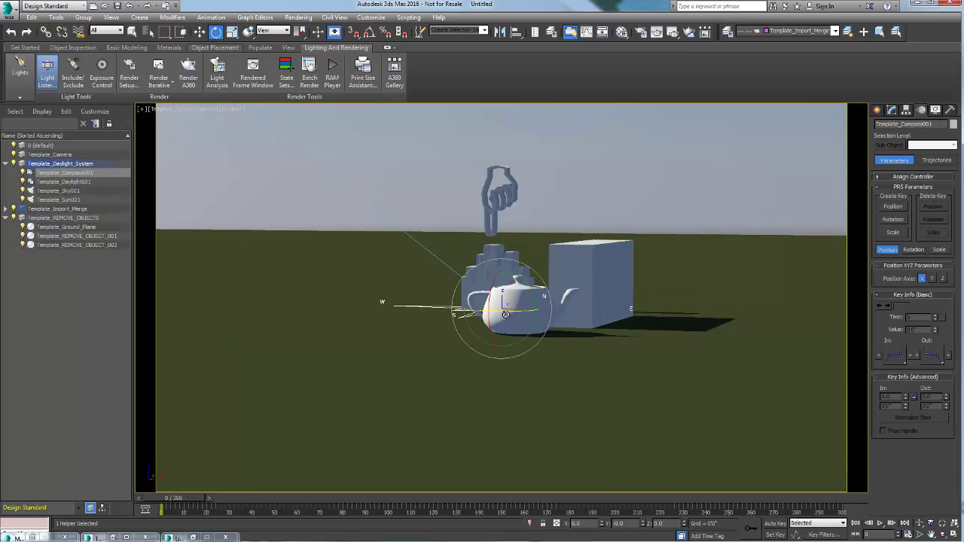
{"action": "left_click_drag", "start_coordinate": [482, 311], "coordinate": [770, 331]}
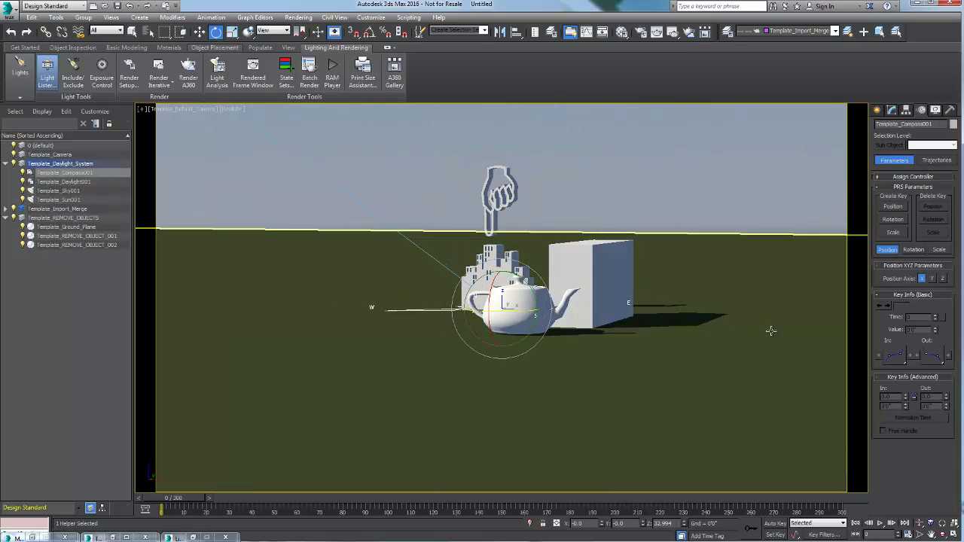
- Start a new scene from the Sample - Outdoor HDRI Courtyard template without saving the current scene
{"action": "left_click", "coordinate": [438, 17]}
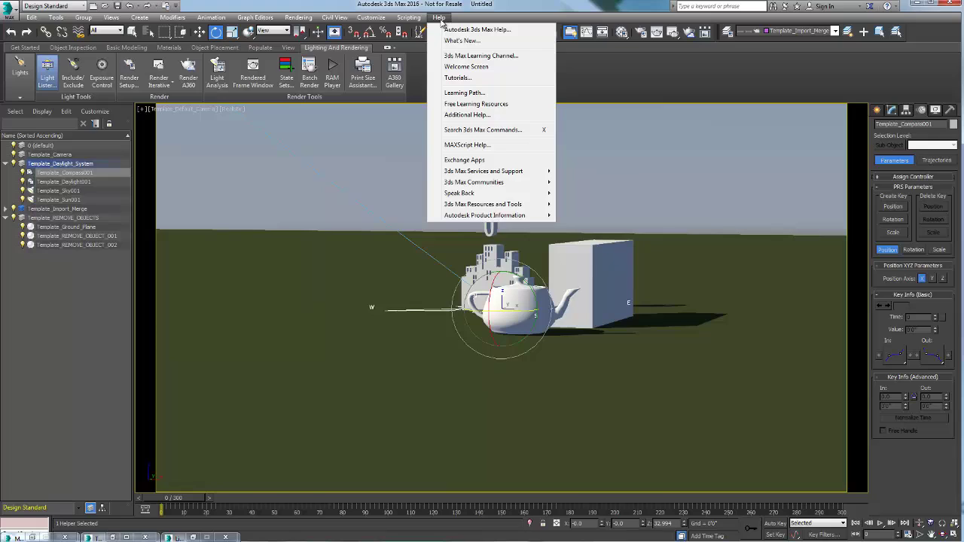
{"action": "left_click", "coordinate": [449, 67]}
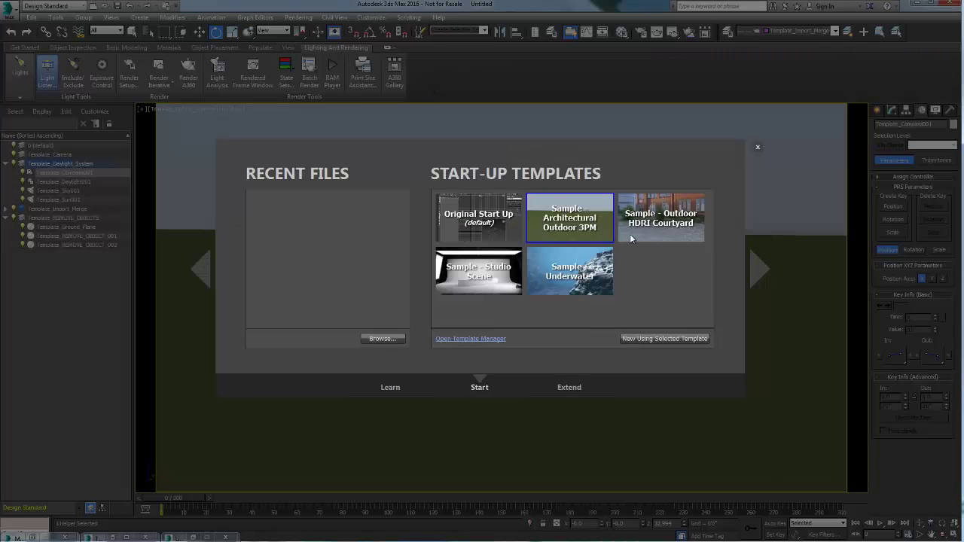
{"action": "left_click", "coordinate": [661, 225]}
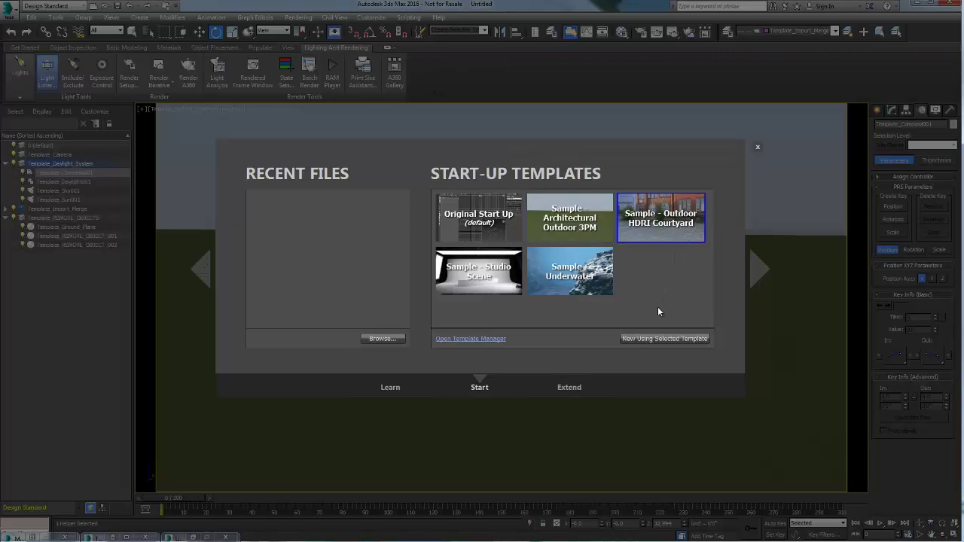
{"action": "left_click", "coordinate": [662, 338]}
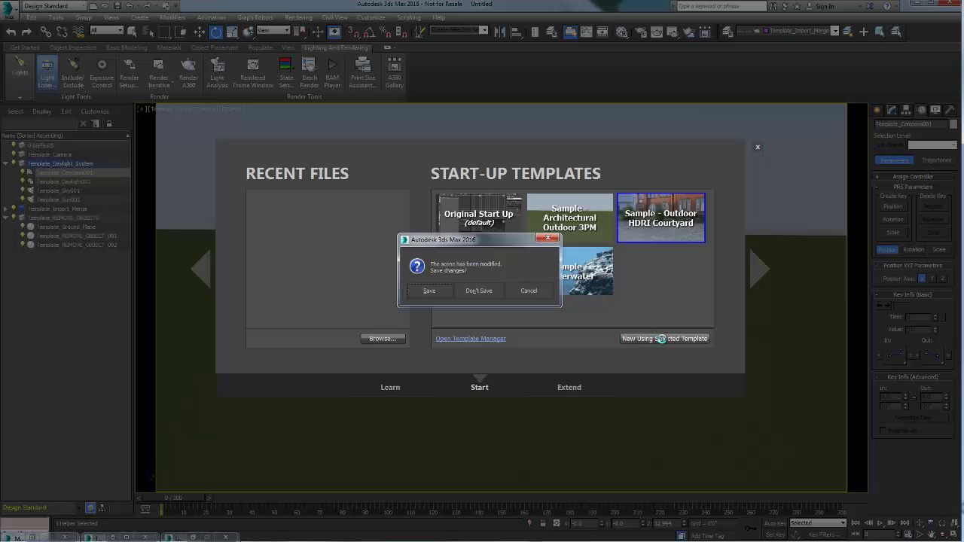
{"action": "left_click", "coordinate": [480, 292]}
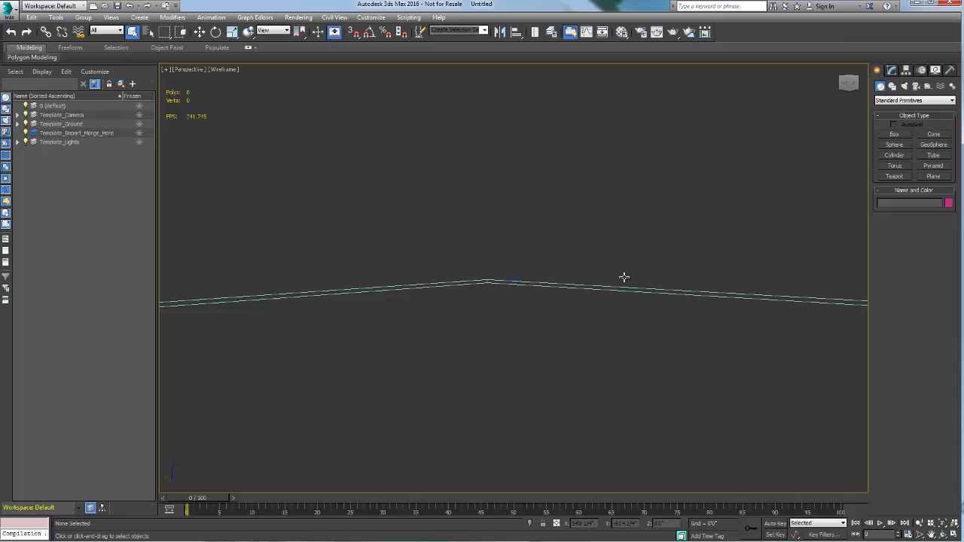
- Set the viewport to Realistic shading and show it through Template_Default_Camera001
{"action": "left_click", "coordinate": [226, 70]}
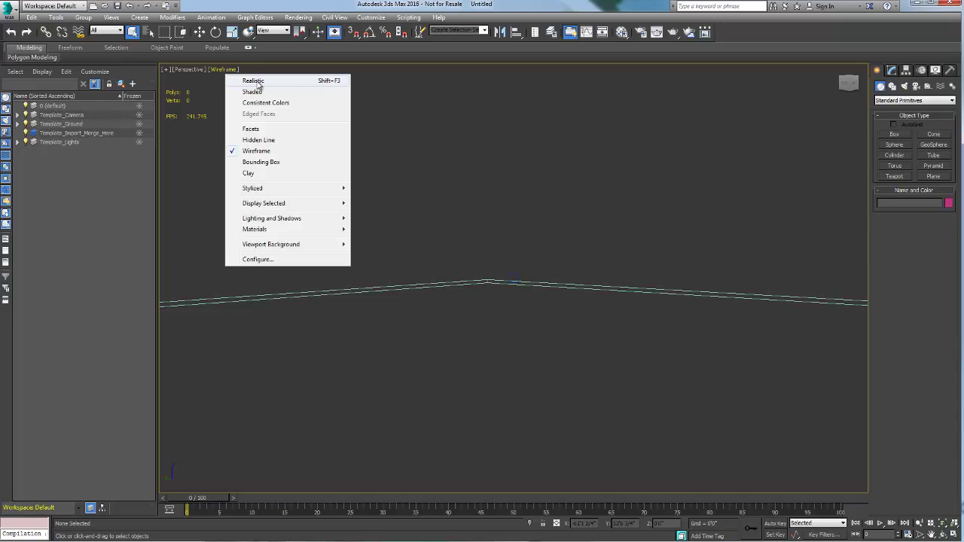
{"action": "left_click", "coordinate": [255, 81]}
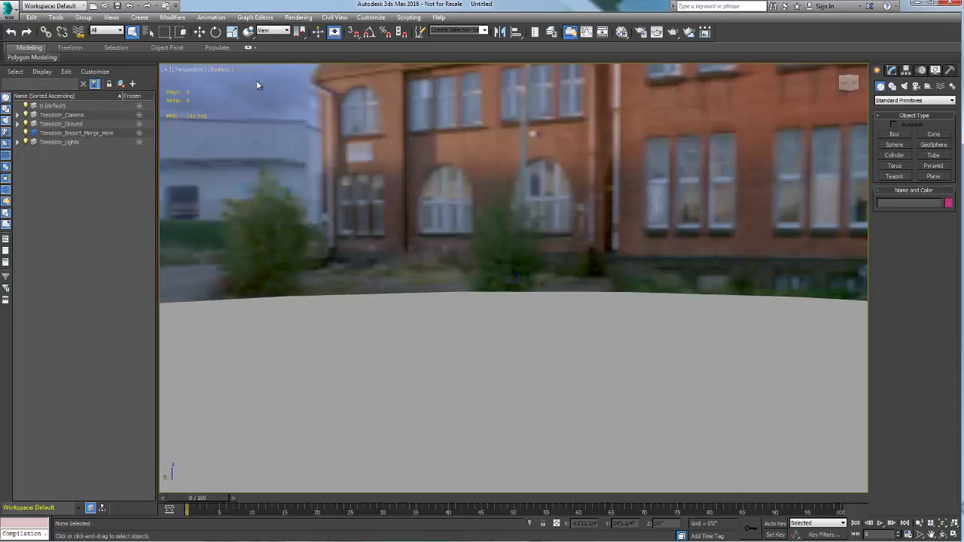
{"action": "left_click", "coordinate": [188, 69]}
{"action": "mouse_move", "coordinate": [210, 83]}
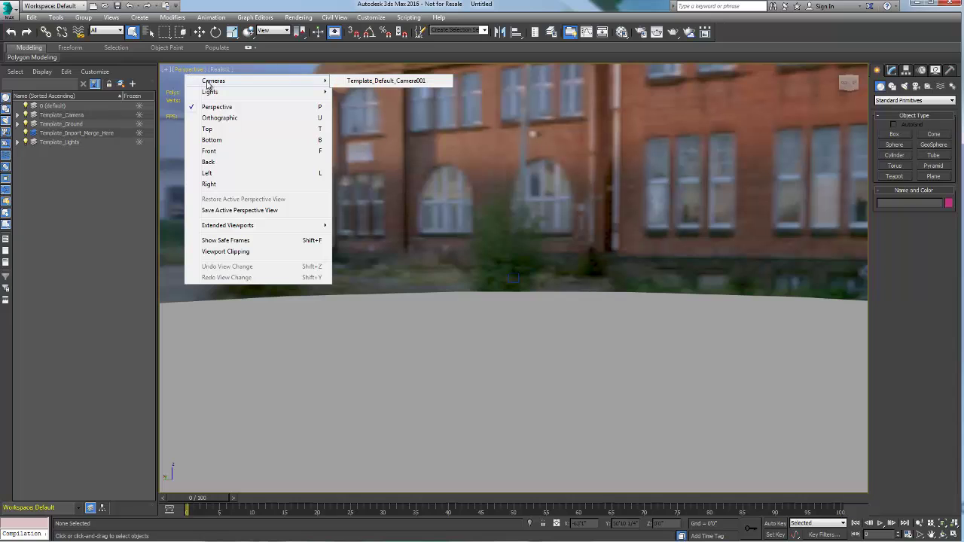
{"action": "left_click", "coordinate": [375, 81]}
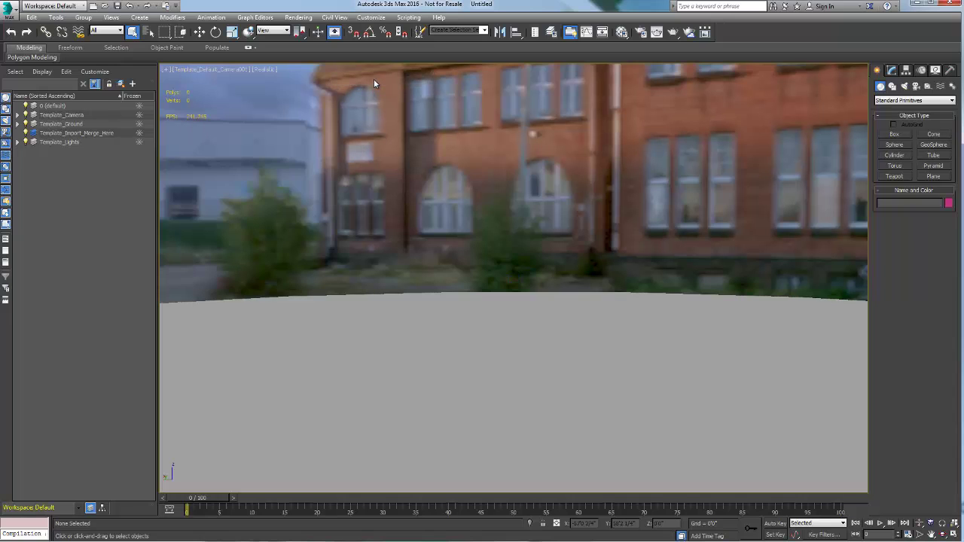
- Select the viewport's camera and display its Physical Camera parameters
{"action": "left_click", "coordinate": [192, 70]}
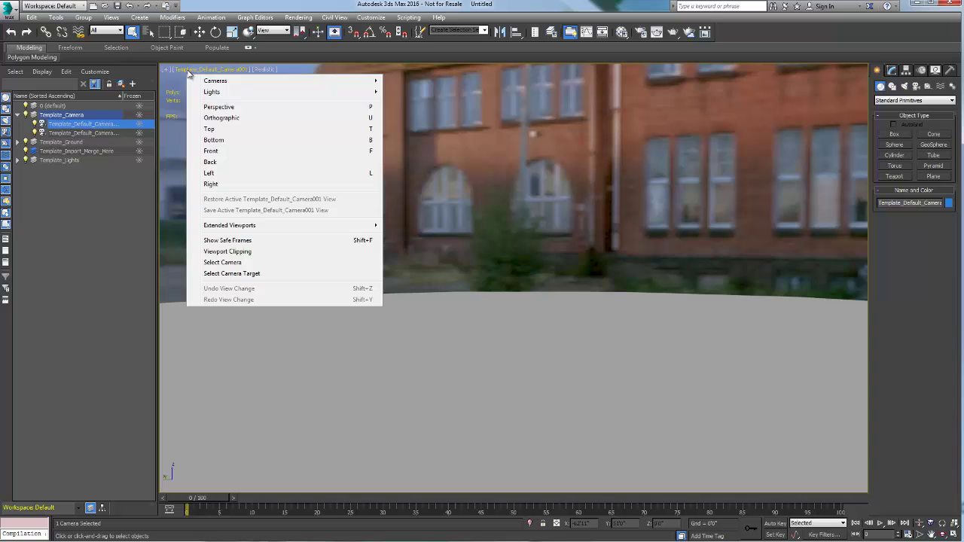
{"action": "left_click", "coordinate": [219, 263]}
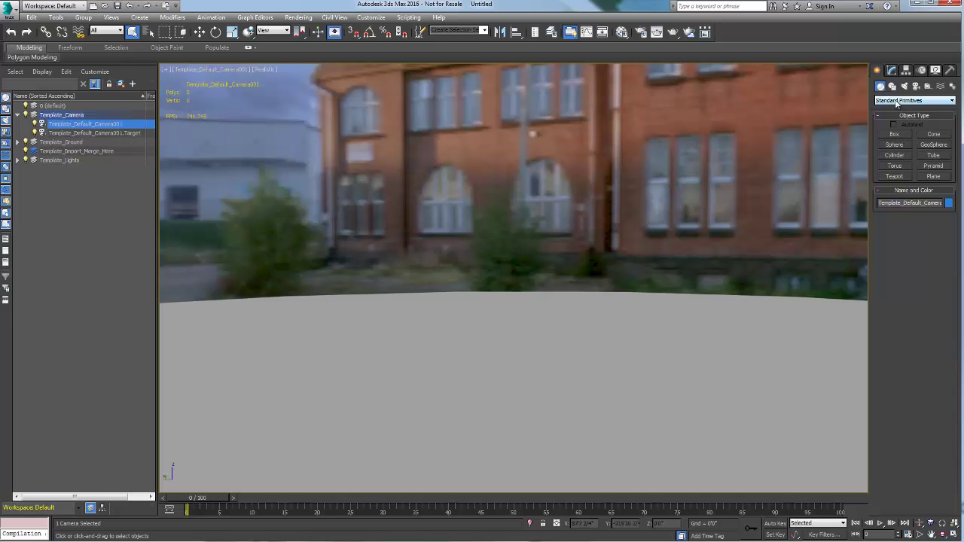
{"action": "left_click", "coordinate": [892, 70]}
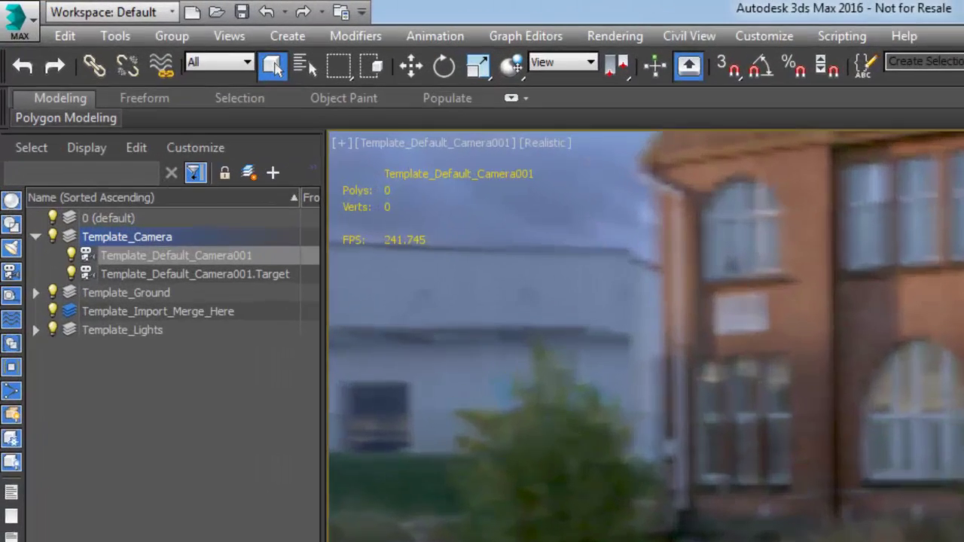
- Switch to the Design Standard workspace and review the ground's Matte Shadow material in the Material Editor
{"action": "left_click", "coordinate": [77, 7]}
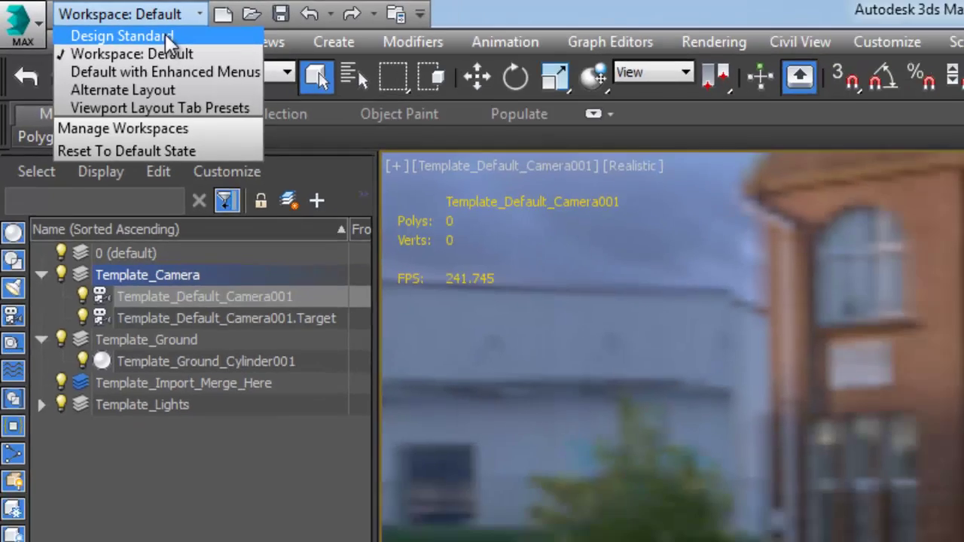
{"action": "left_click", "coordinate": [204, 43]}
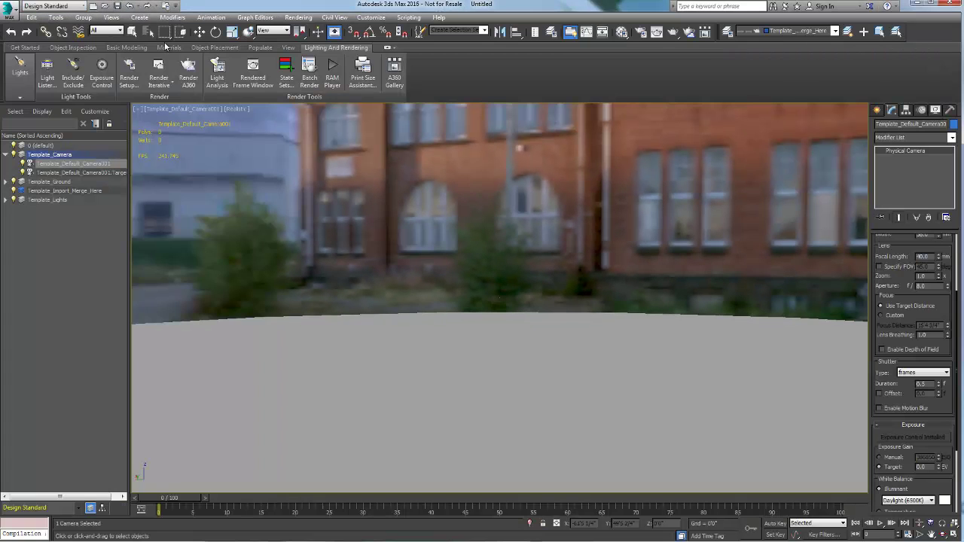
{"action": "left_click", "coordinate": [169, 47]}
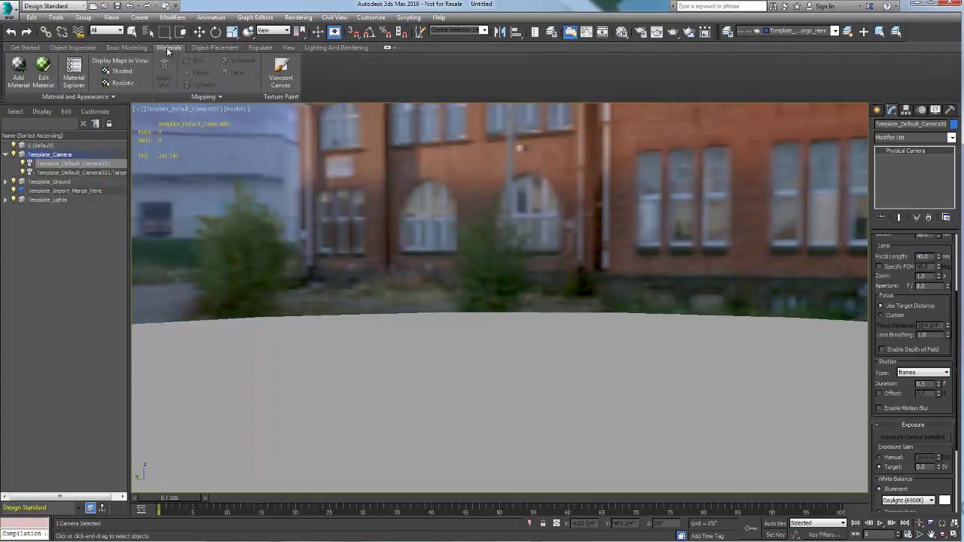
{"action": "left_click", "coordinate": [112, 97]}
{"action": "left_click", "coordinate": [103, 114]}
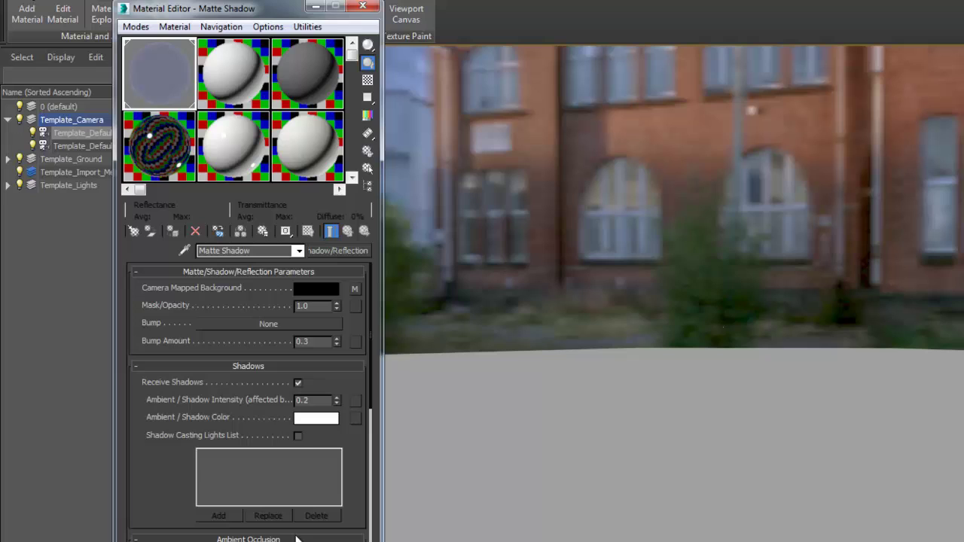
{"action": "left_click", "coordinate": [296, 382]}
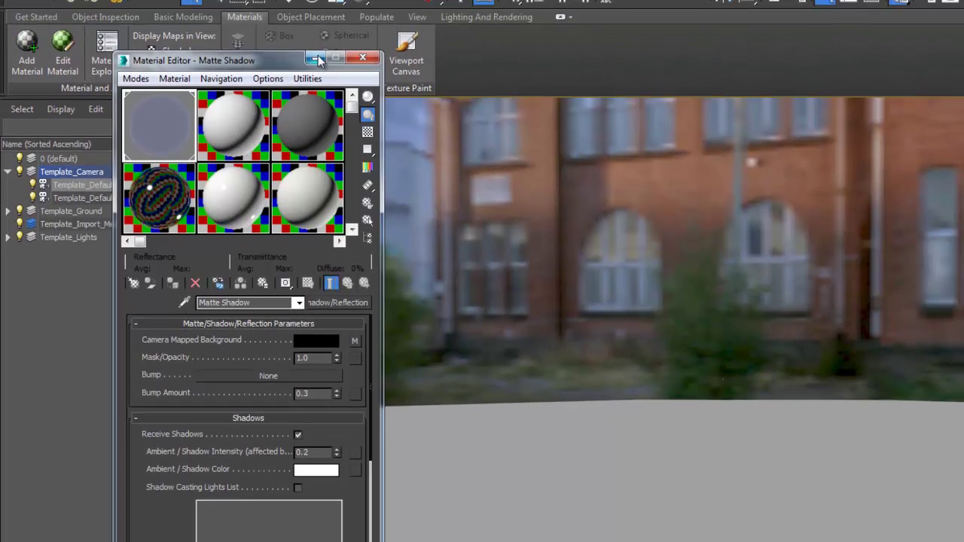
{"action": "left_click", "coordinate": [318, 56]}
- Open the exposure control settings and render an exposure preview of the camera view
{"action": "left_click", "coordinate": [486, 16]}
{"action": "left_click", "coordinate": [145, 54]}
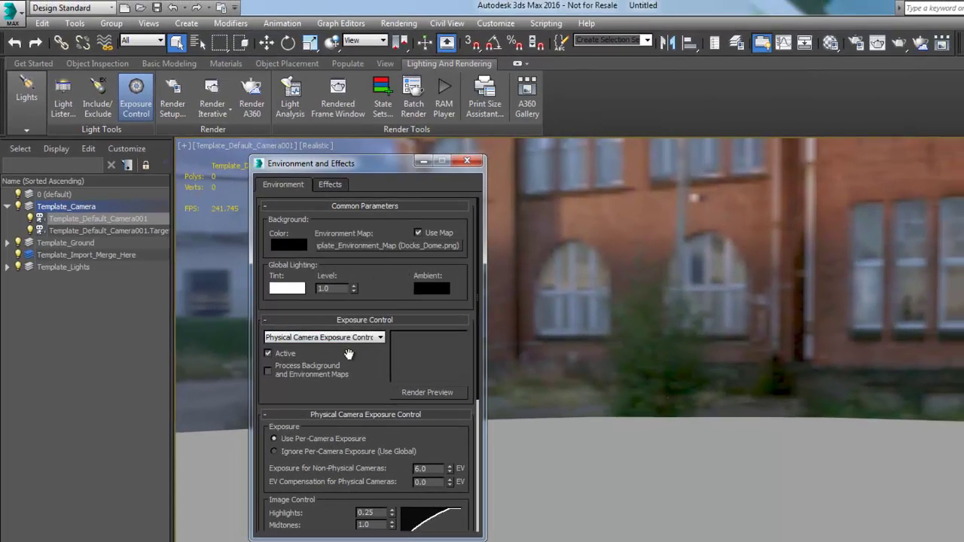
{"action": "left_click", "coordinate": [311, 339]}
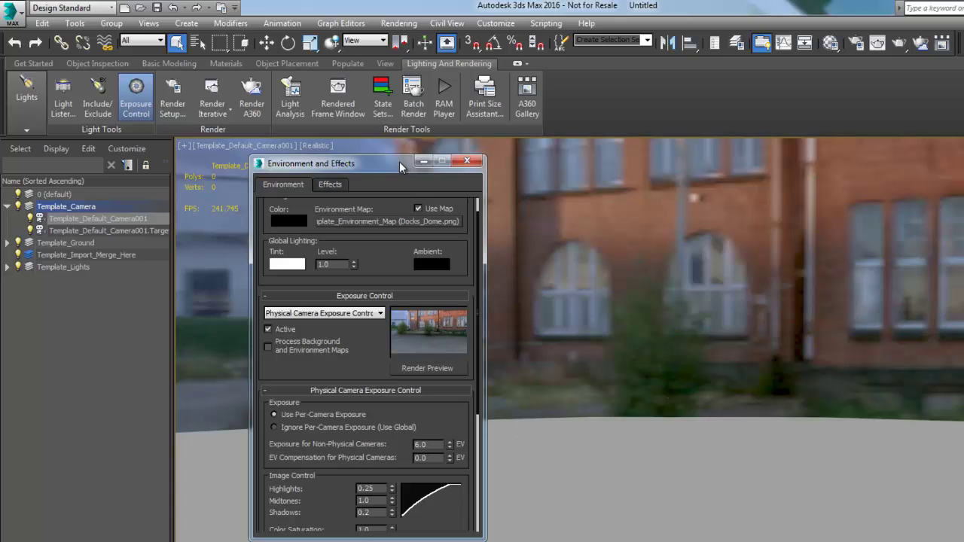
{"action": "left_click_drag", "start_coordinate": [389, 164], "coordinate": [261, 243]}
- Compare exposure previews rendered from the Perspective view and from Template_Default_Camera001, ending in the camera view
{"action": "left_click", "coordinate": [253, 148]}
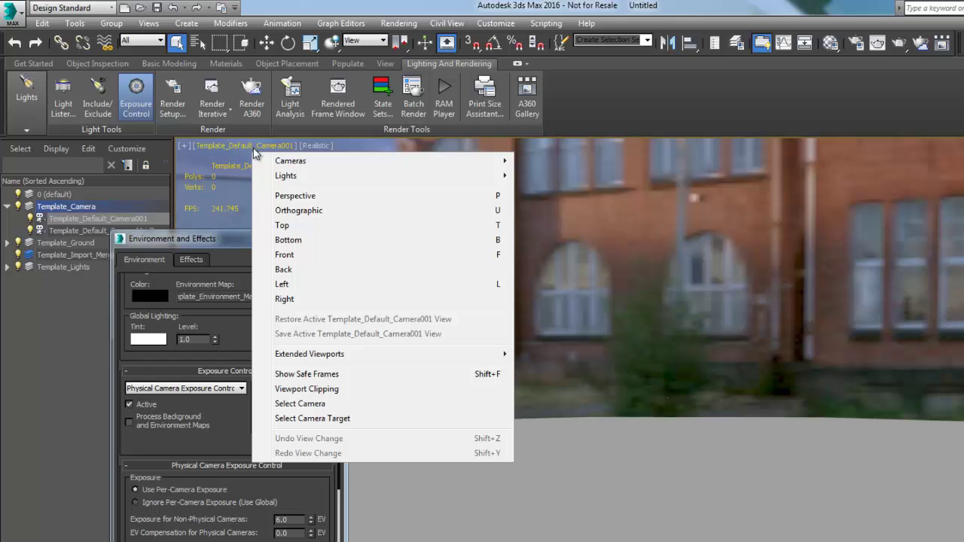
{"action": "left_click", "coordinate": [279, 196]}
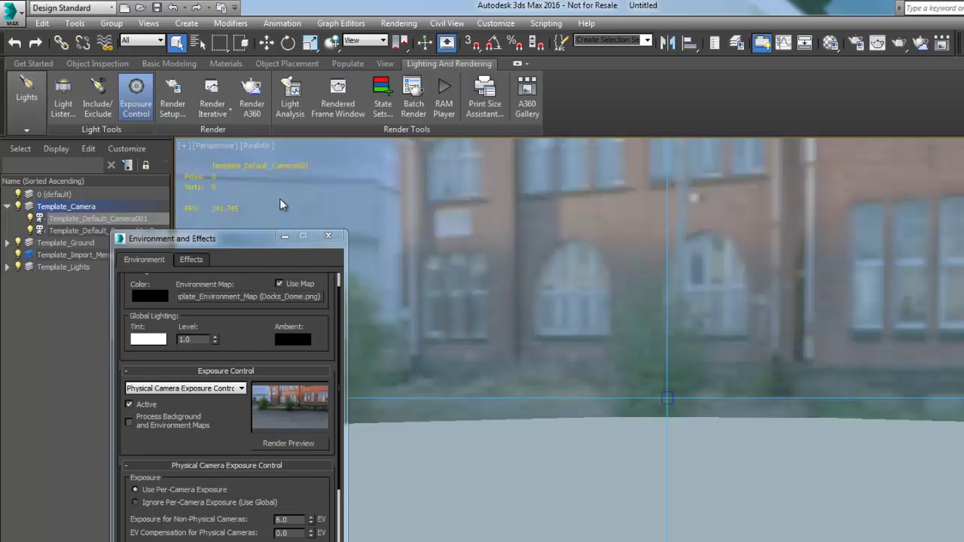
{"action": "left_click", "coordinate": [288, 444]}
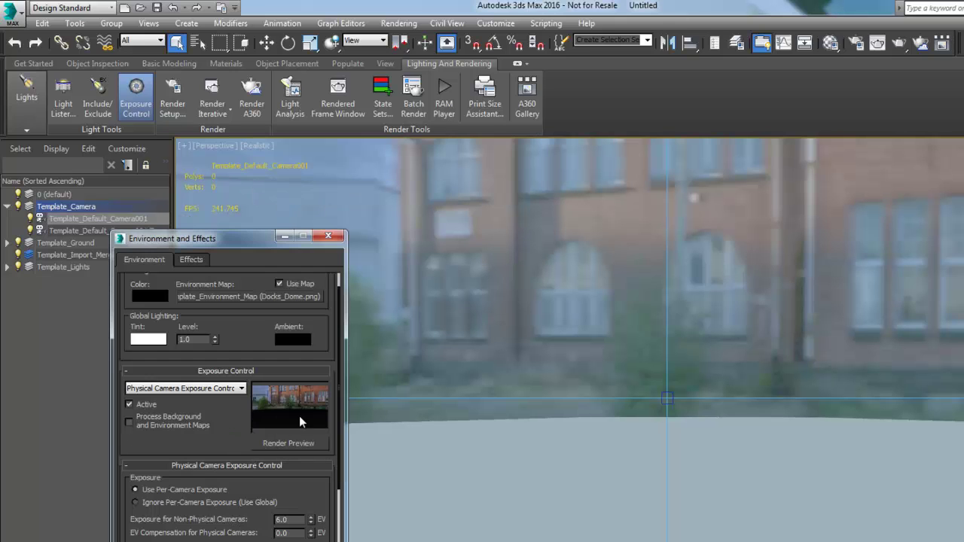
{"action": "left_click", "coordinate": [225, 146]}
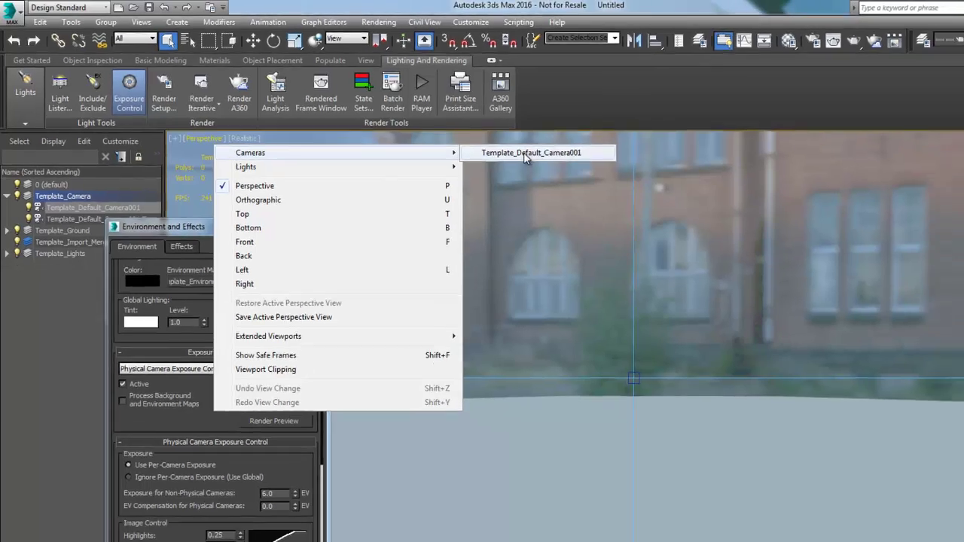
{"action": "left_click", "coordinate": [557, 161]}
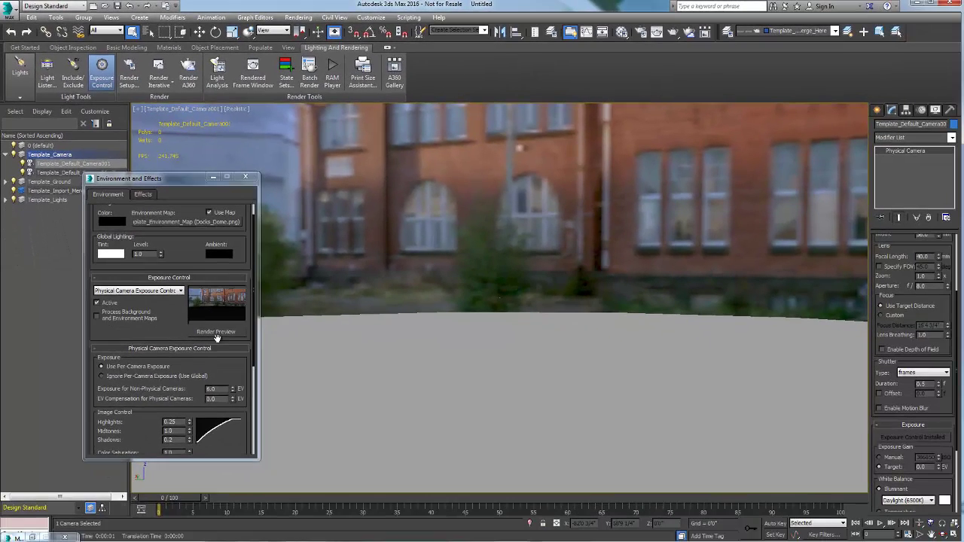
{"action": "left_click", "coordinate": [219, 334]}
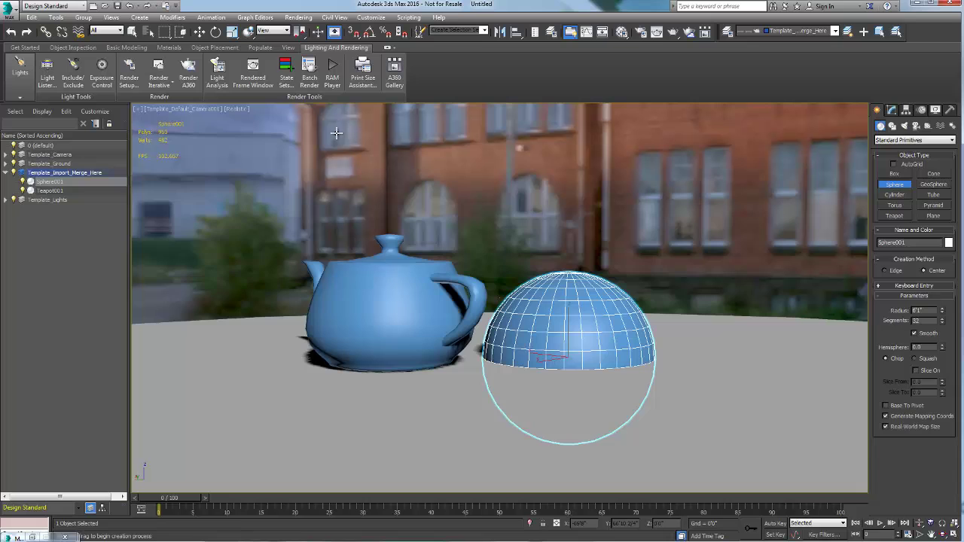
- Rest the sphere on the ground and assign Autodesk Material Library materials to the objects, with Ice White porcelain on the teapot
{"action": "left_click_drag", "start_coordinate": [573, 406], "coordinate": [582, 366]}
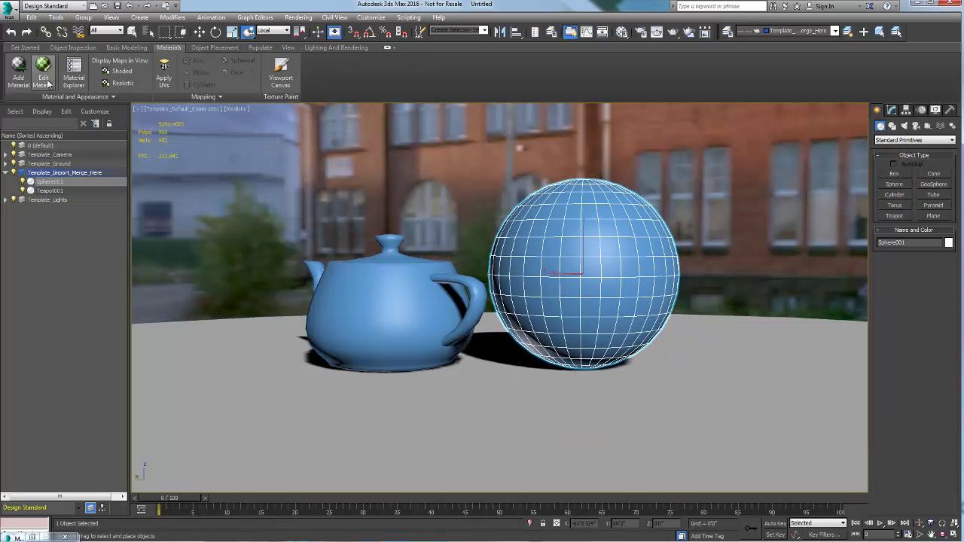
{"action": "left_click", "coordinate": [18, 75]}
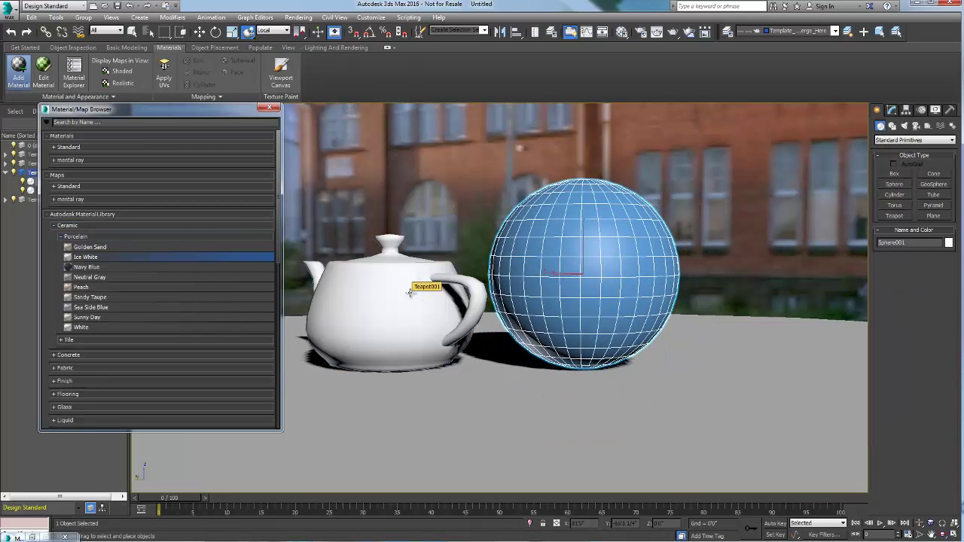
{"action": "left_click", "coordinate": [68, 327]}
{"action": "scroll", "coordinate": [278, 228], "scroll_direction": "down", "scroll_amount": 10}
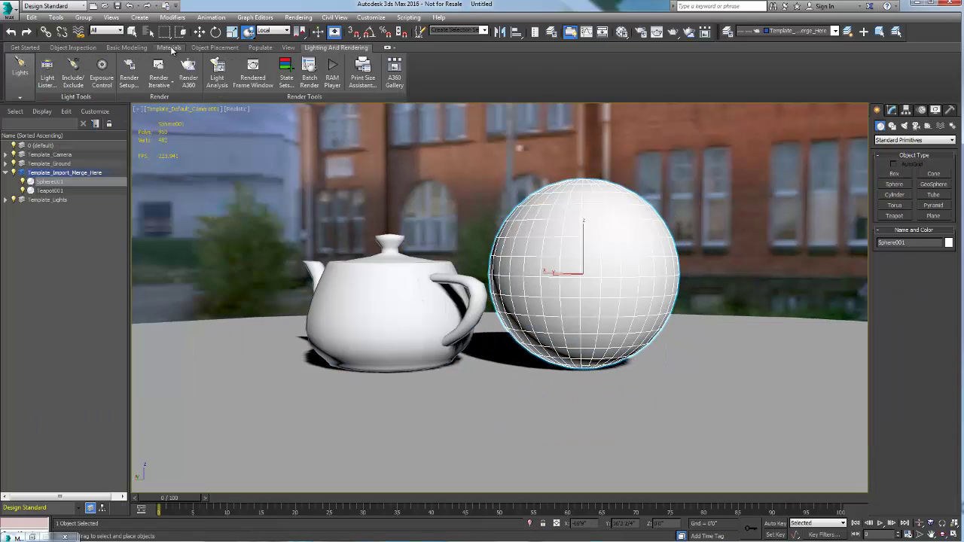
- Render the camera view and load the rendered frame into the RAM Player
{"action": "left_click", "coordinate": [656, 32]}
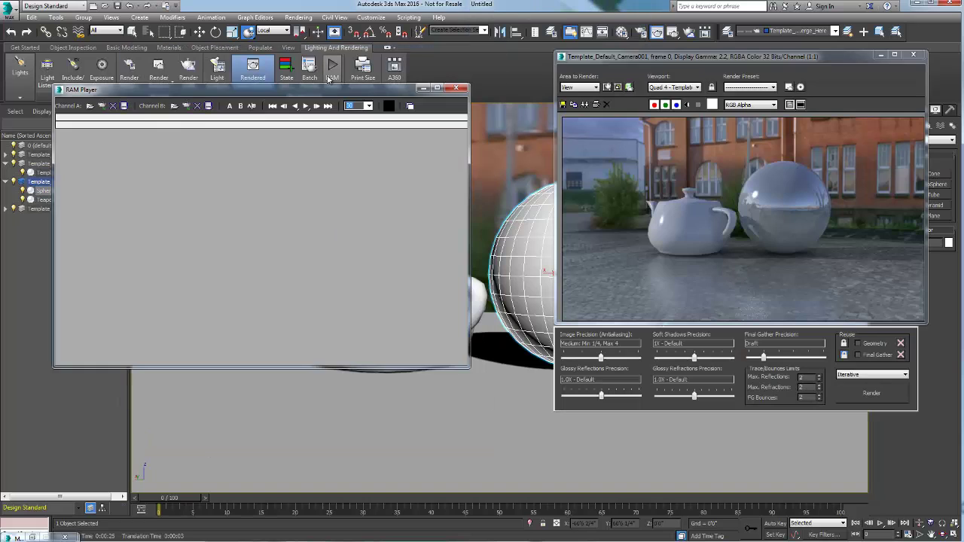
{"action": "left_click", "coordinate": [253, 66]}
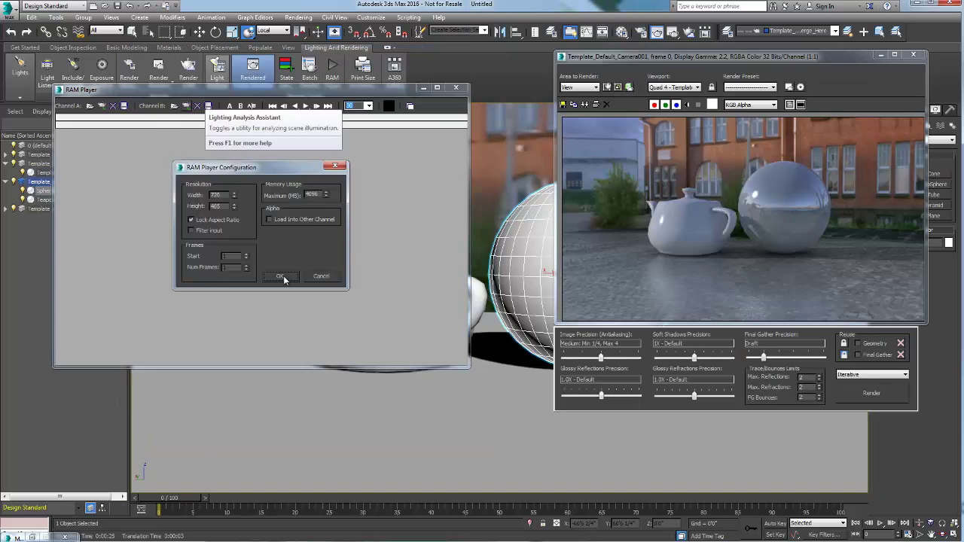
{"action": "left_click", "coordinate": [279, 276]}
{"action": "left_click", "coordinate": [381, 89]}
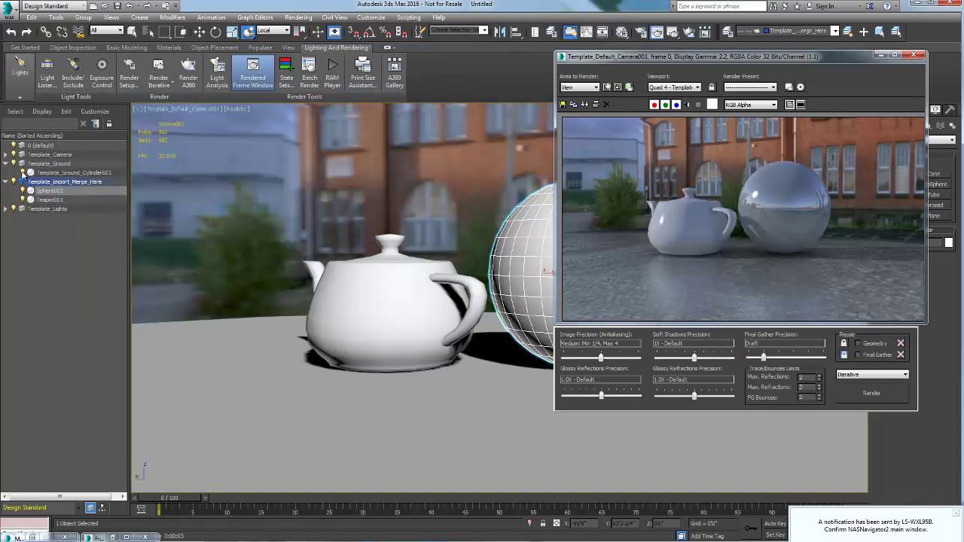
- Render the view again with Template_Ground_Cylinder001 hidden and load that frame into the RAM Player's other channel
{"action": "left_click", "coordinate": [872, 392]}
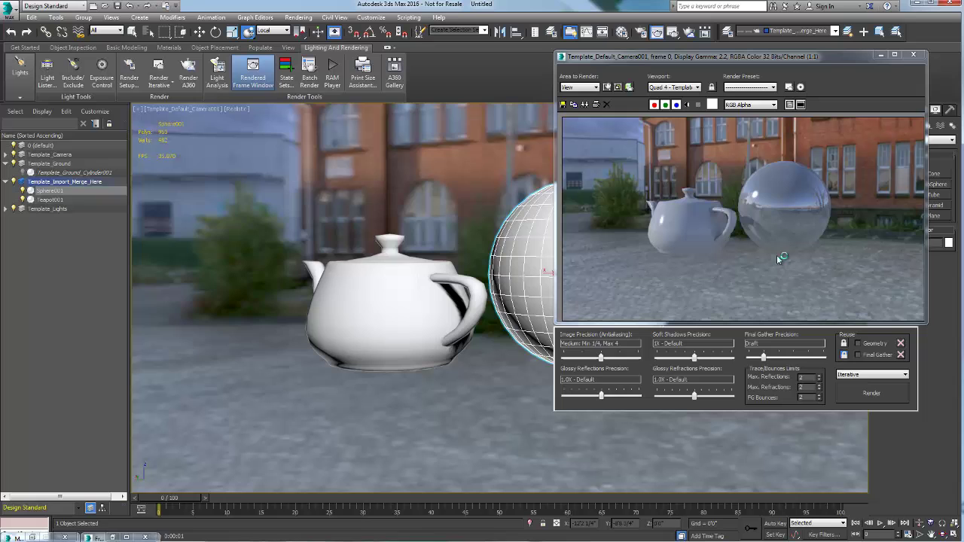
{"action": "left_click", "coordinate": [332, 72]}
{"action": "left_click", "coordinate": [102, 106]}
{"action": "left_click", "coordinate": [259, 265]}
{"action": "left_click_drag", "start_coordinate": [242, 130], "coordinate": [60, 135]}
{"action": "left_click_drag", "start_coordinate": [151, 90], "coordinate": [131, 328]}
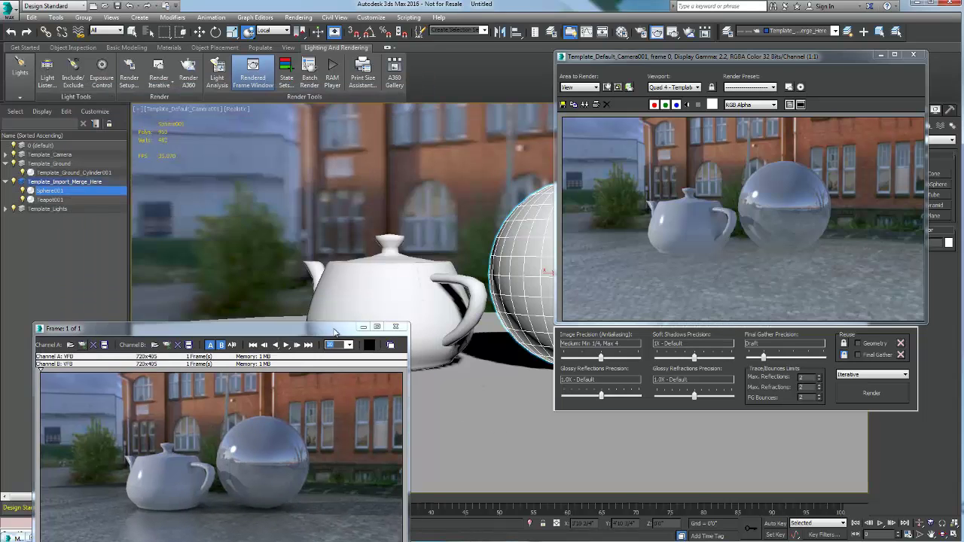
{"action": "left_click_drag", "start_coordinate": [207, 329], "coordinate": [249, 133]}
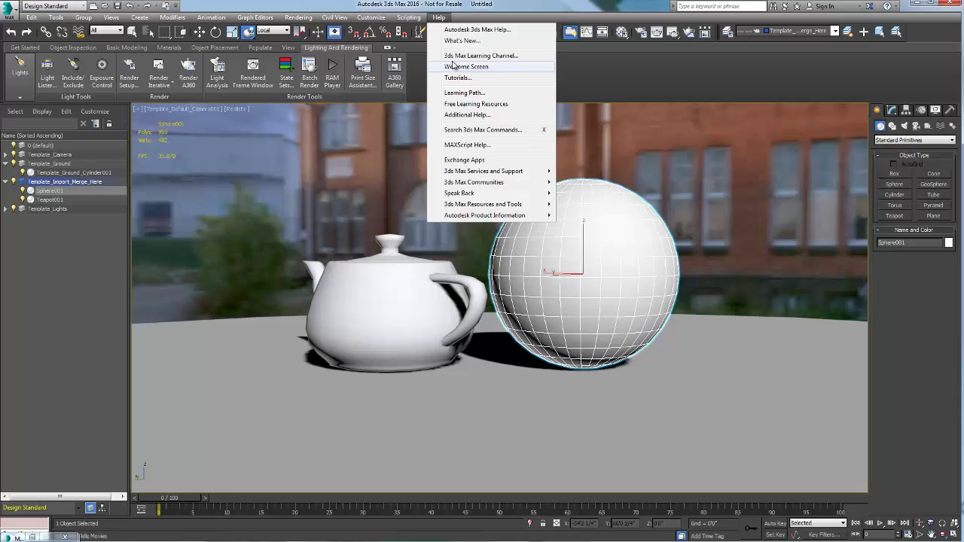
- Create a new scene from the Sample - Studio Scene start-up template
{"action": "left_click", "coordinate": [454, 66]}
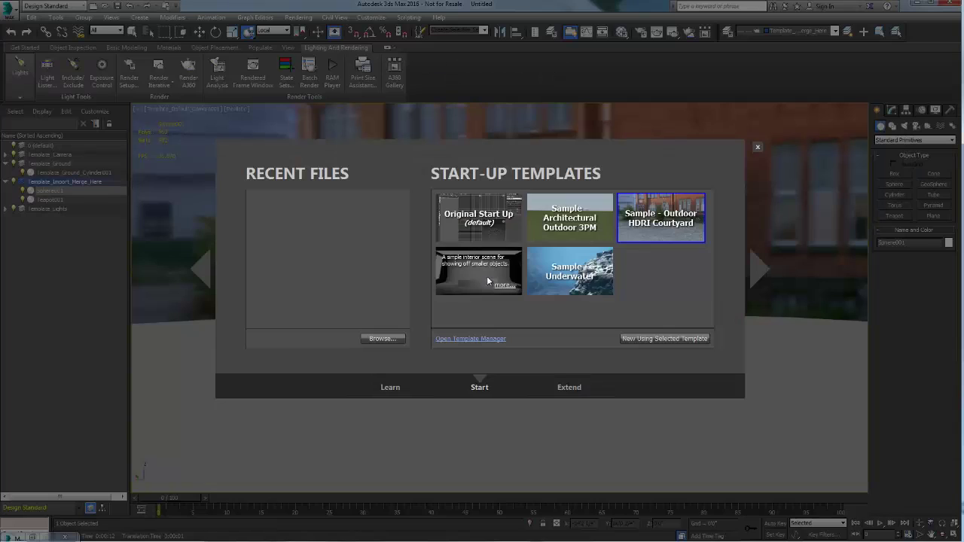
{"action": "mouse_move", "coordinate": [508, 290]}
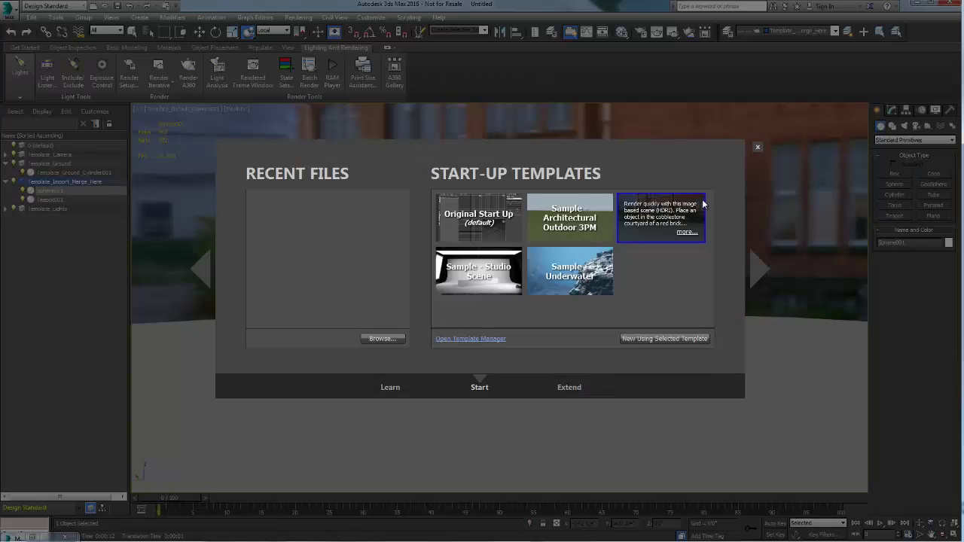
{"action": "left_click", "coordinate": [664, 339]}
{"action": "left_click", "coordinate": [491, 320]}
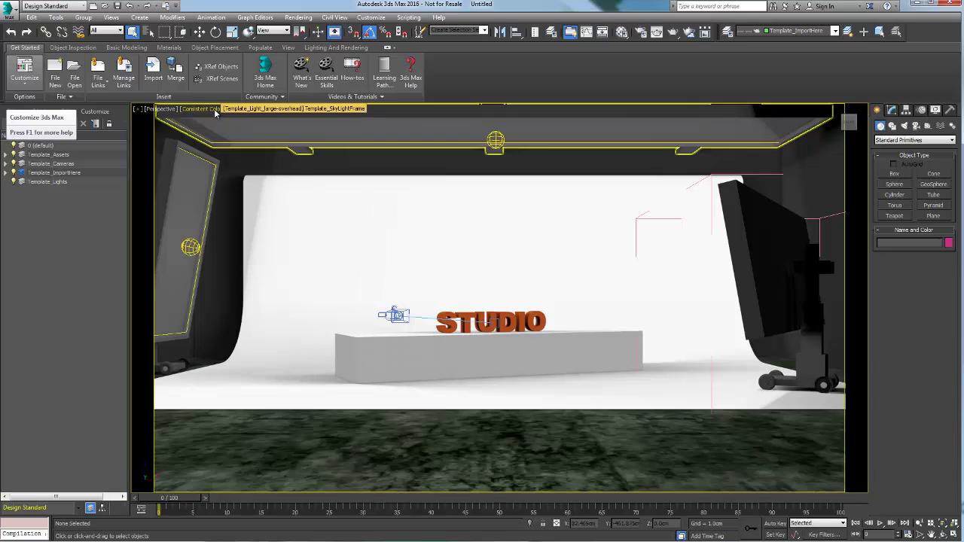
- Set the viewport shading to Realistic and look through Template-Camera-Close
{"action": "left_click", "coordinate": [200, 109]}
{"action": "left_click", "coordinate": [241, 122]}
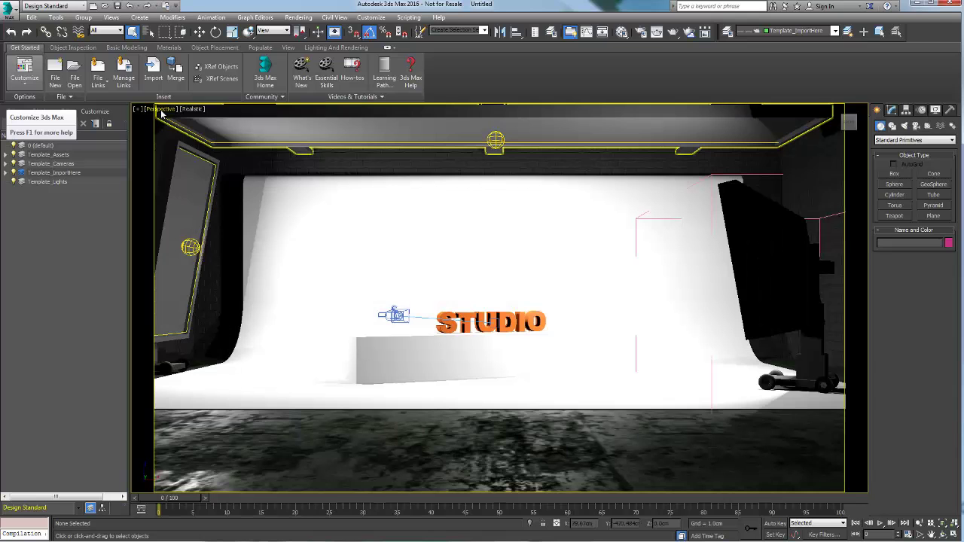
{"action": "left_click", "coordinate": [160, 110]}
{"action": "mouse_move", "coordinate": [187, 121]}
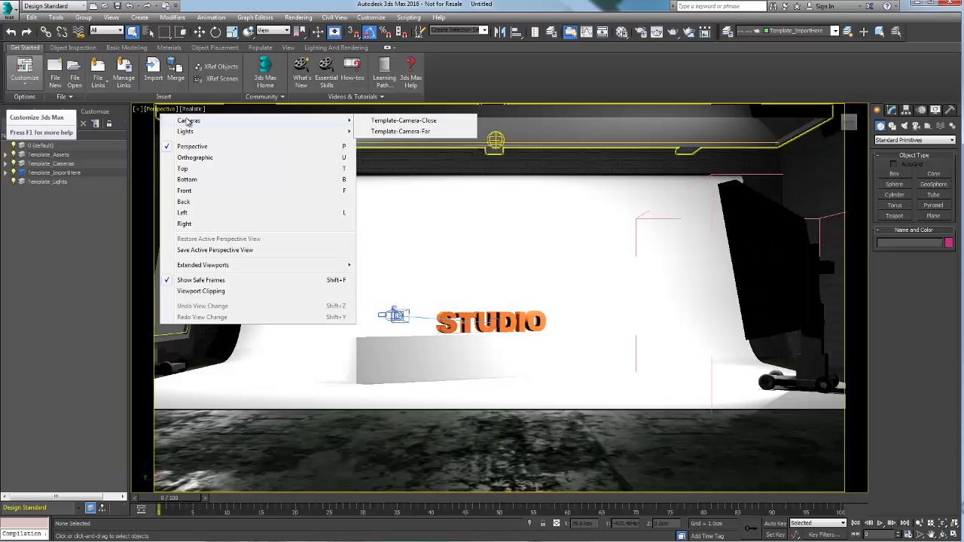
{"action": "left_click", "coordinate": [407, 121]}
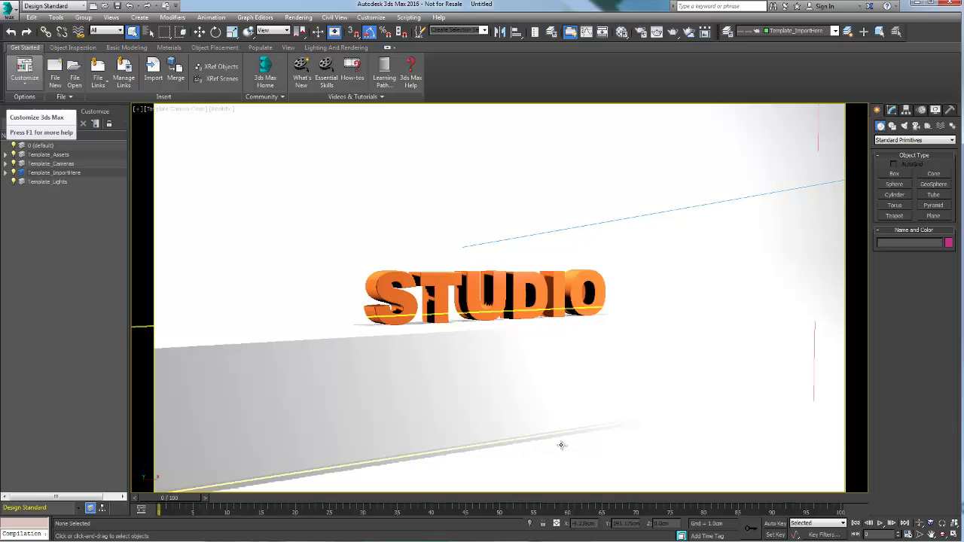
- Change the camera view's shading to Shaded and open the scene's exposure control settings
{"action": "left_click", "coordinate": [226, 111]}
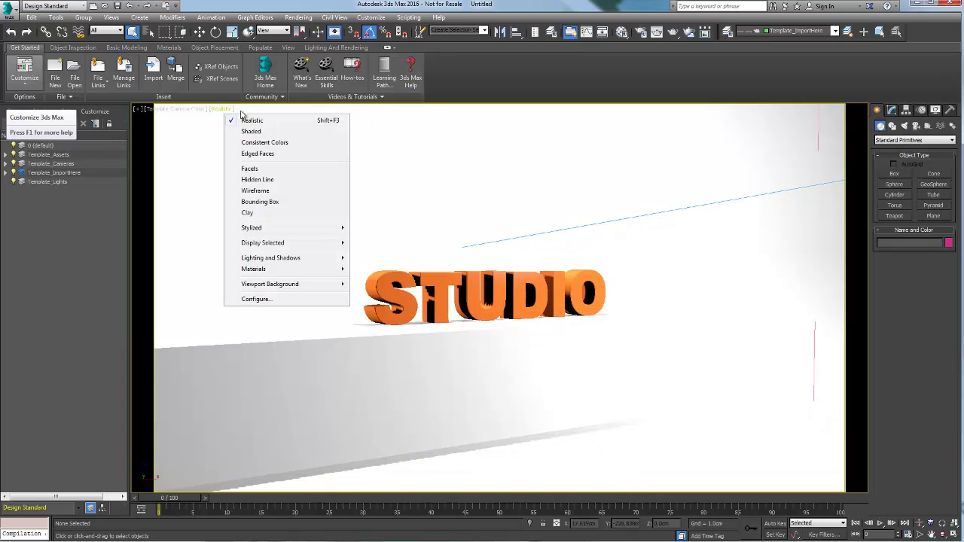
{"action": "left_click", "coordinate": [254, 132]}
{"action": "left_click", "coordinate": [102, 76]}
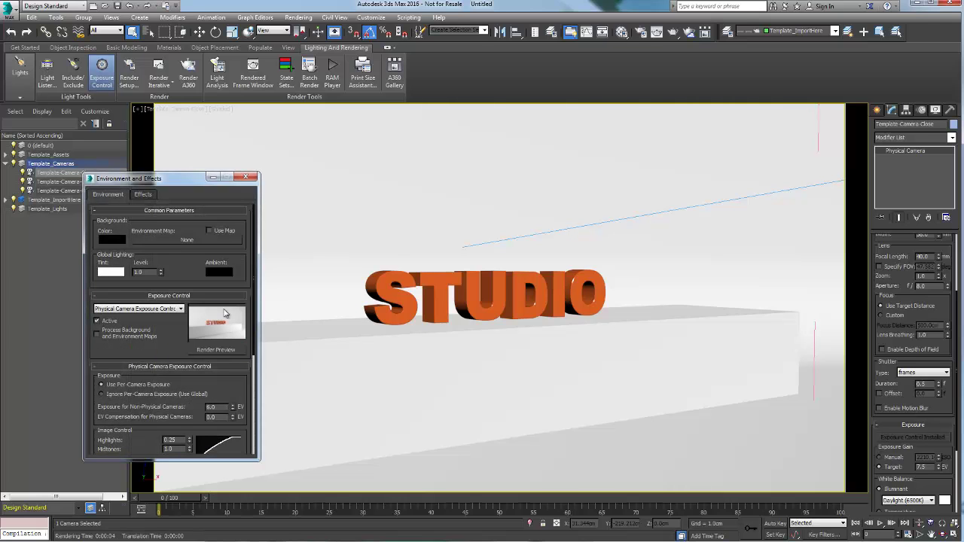
- Compare the exposure in the Perspective view with the physical camera's exposure, then return to Template-Camera-Close and put the exposure settings away
{"action": "left_click", "coordinate": [174, 110]}
{"action": "left_click", "coordinate": [208, 150]}
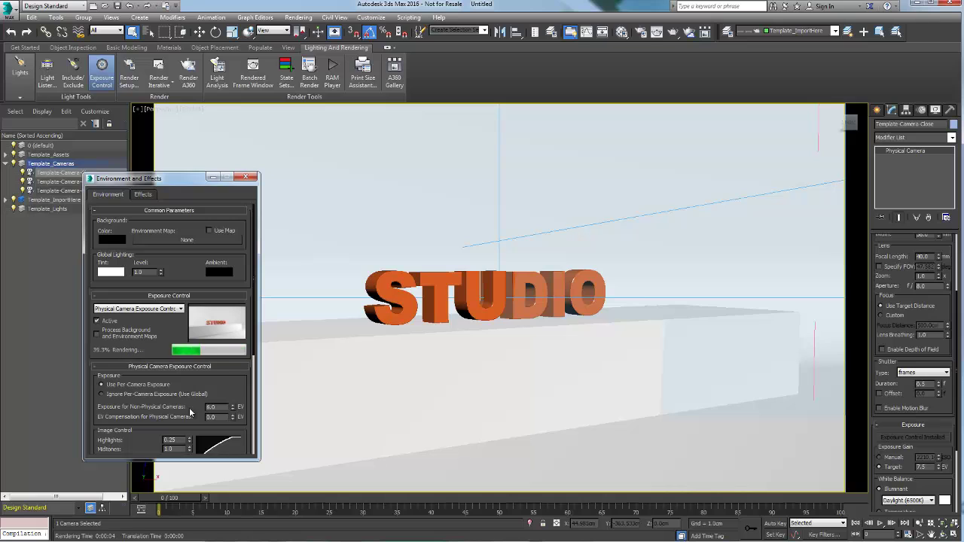
{"action": "left_click", "coordinate": [162, 112]}
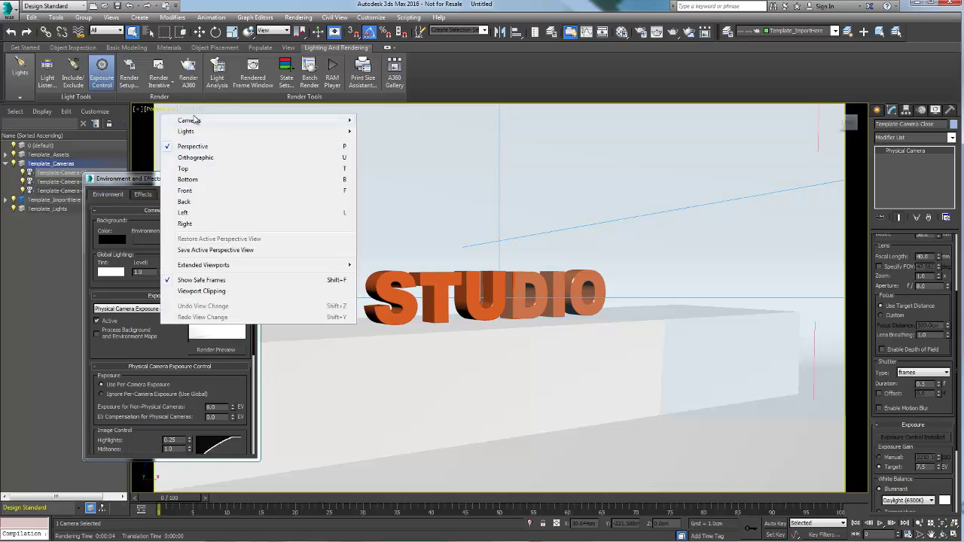
{"action": "mouse_move", "coordinate": [196, 122]}
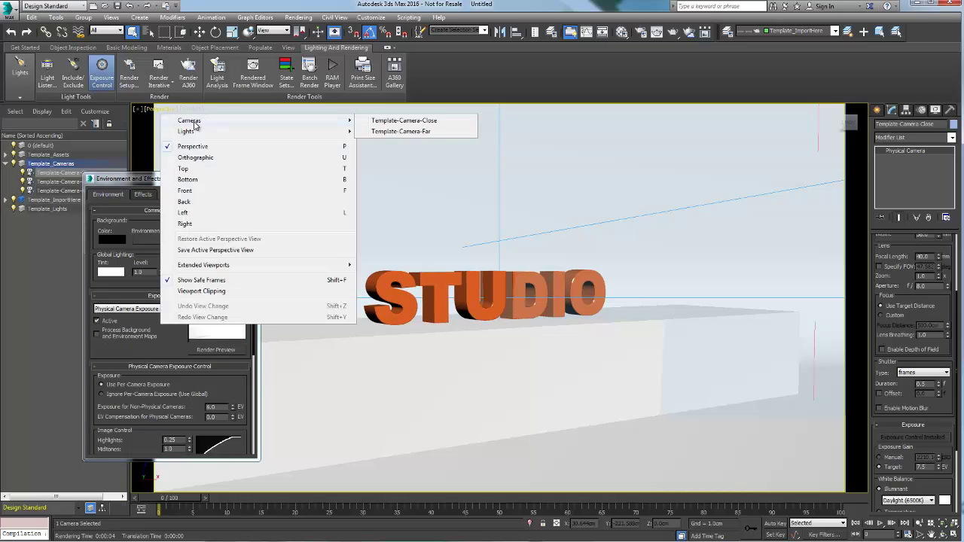
{"action": "left_click", "coordinate": [419, 133]}
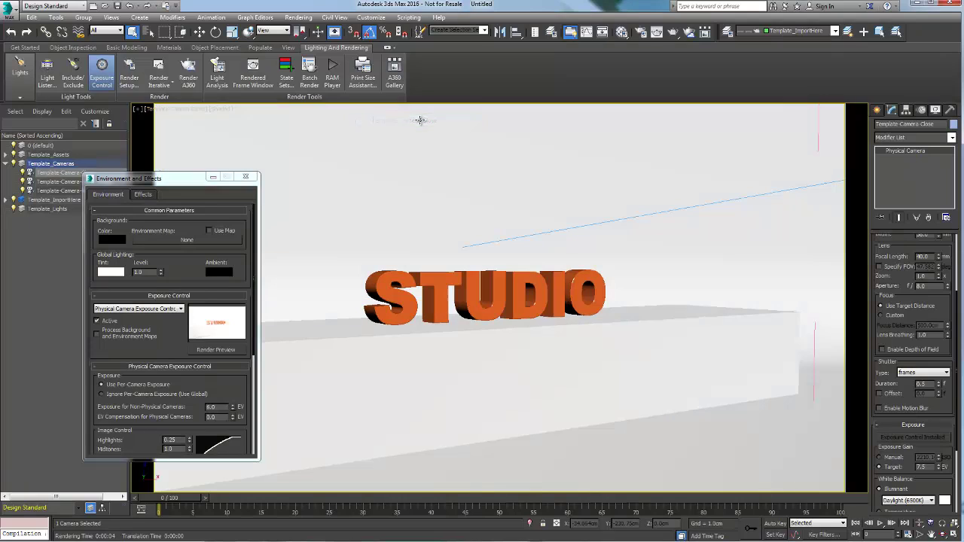
{"action": "left_click", "coordinate": [214, 177]}
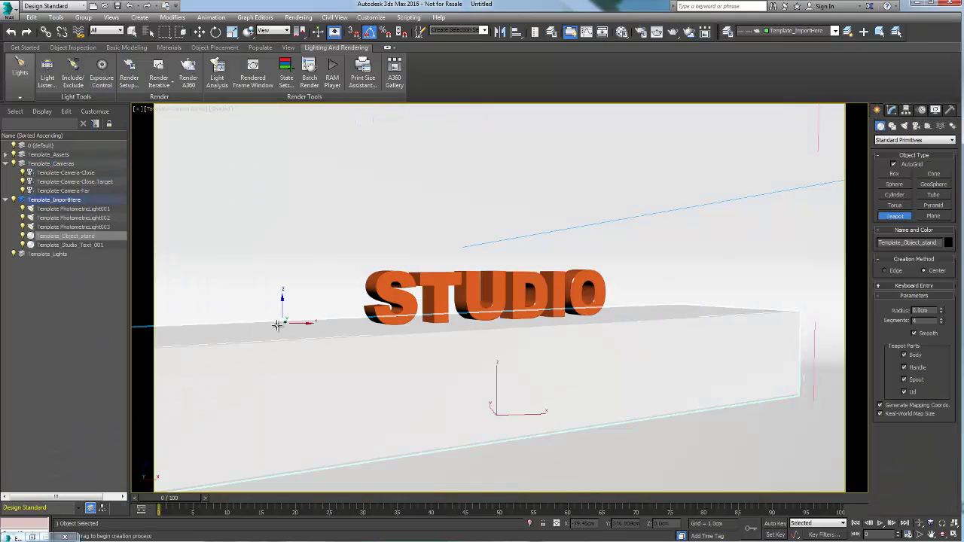
- Create a teapot, a box about 17 x 8.5 x 32 cm and a sphere on the stand around the STUDIO text, using AutoGrid
{"action": "left_click_drag", "start_coordinate": [217, 327], "coordinate": [280, 330]}
{"action": "left_click_drag", "start_coordinate": [280, 329], "coordinate": [351, 334]}
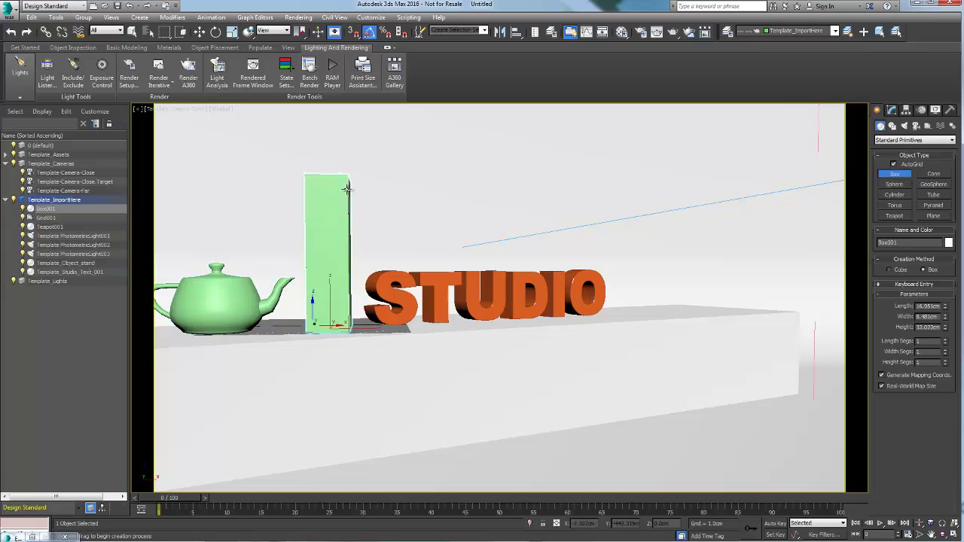
{"action": "left_click", "coordinate": [347, 191]}
{"action": "left_click", "coordinate": [894, 184]}
{"action": "mouse_move", "coordinate": [640, 310]}
{"action": "left_mouse_down"}
{"action": "mouse_move", "coordinate": [685, 312]}
{"action": "mouse_move", "coordinate": [635, 316]}
{"action": "mouse_move", "coordinate": [647, 316]}
{"action": "left_mouse_up"}
- Rotate the box on the stand with the Select and Place tool, using its base as pivot
{"action": "right_click", "coordinate": [247, 31]}
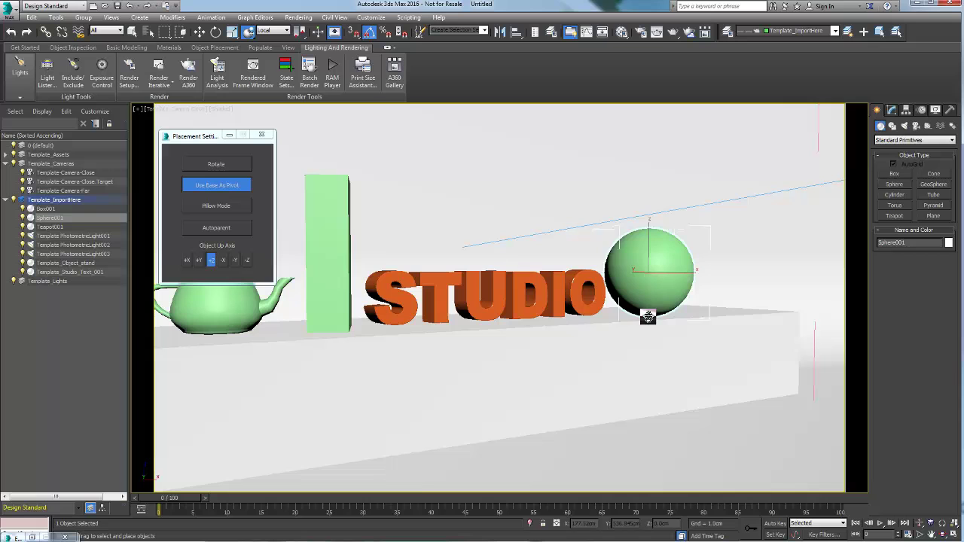
{"action": "left_click", "coordinate": [329, 305]}
{"action": "left_click", "coordinate": [226, 164]}
{"action": "left_click_drag", "start_coordinate": [340, 307], "coordinate": [315, 309]}
- Reduce the box's width to make a thin slab and slide the teapot and slab along the stand towards the STUDIO text
{"action": "left_click", "coordinate": [892, 110]}
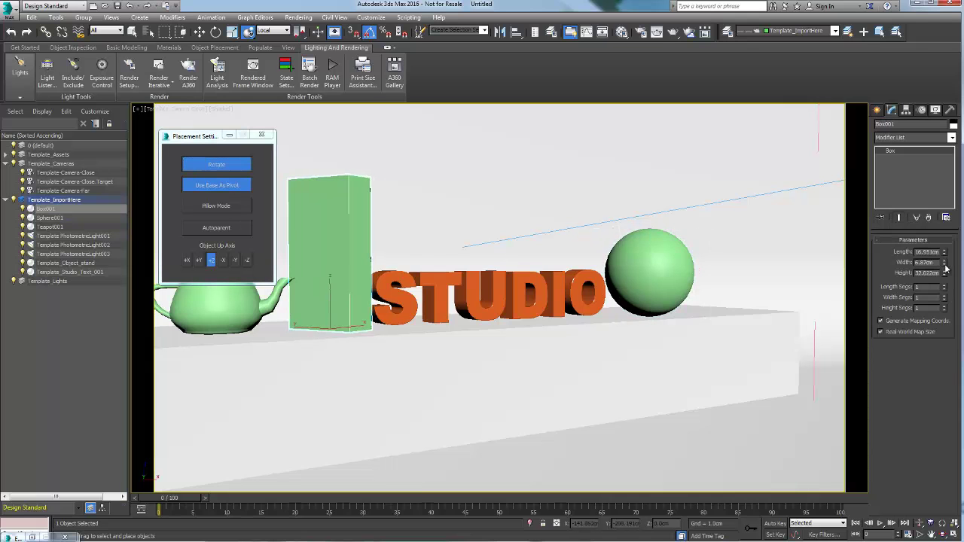
{"action": "left_click_drag", "start_coordinate": [226, 312], "coordinate": [263, 332]}
{"action": "left_click_drag", "start_coordinate": [340, 319], "coordinate": [357, 331]}
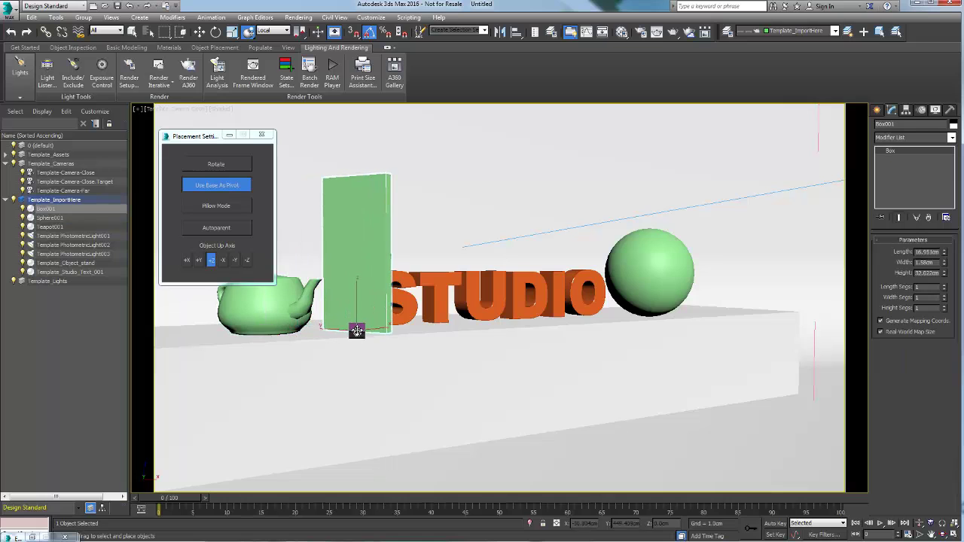
{"action": "left_click", "coordinate": [263, 134]}
- Assign the white sample material to the teapot and the transparent sample material to the slab from the Material Editor
{"action": "key", "text": "w"}
{"action": "key", "text": "m"}
{"action": "left_click_drag", "start_coordinate": [116, 167], "coordinate": [252, 286]}
{"action": "mouse_move", "coordinate": [64, 174]}
{"action": "left_mouse_down"}
{"action": "mouse_move", "coordinate": [56, 262]}
{"action": "mouse_move", "coordinate": [355, 259]}
{"action": "left_mouse_up"}
- Replace the Wall Paint sample material with Chrome - Polished for the sphere
{"action": "left_click_drag", "start_coordinate": [168, 164], "coordinate": [201, 218]}
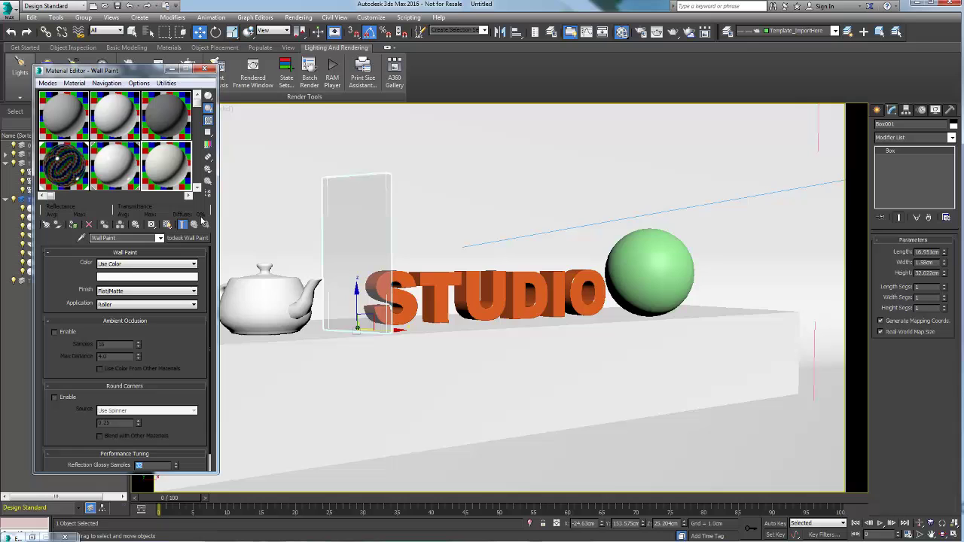
{"action": "left_click", "coordinate": [187, 238]}
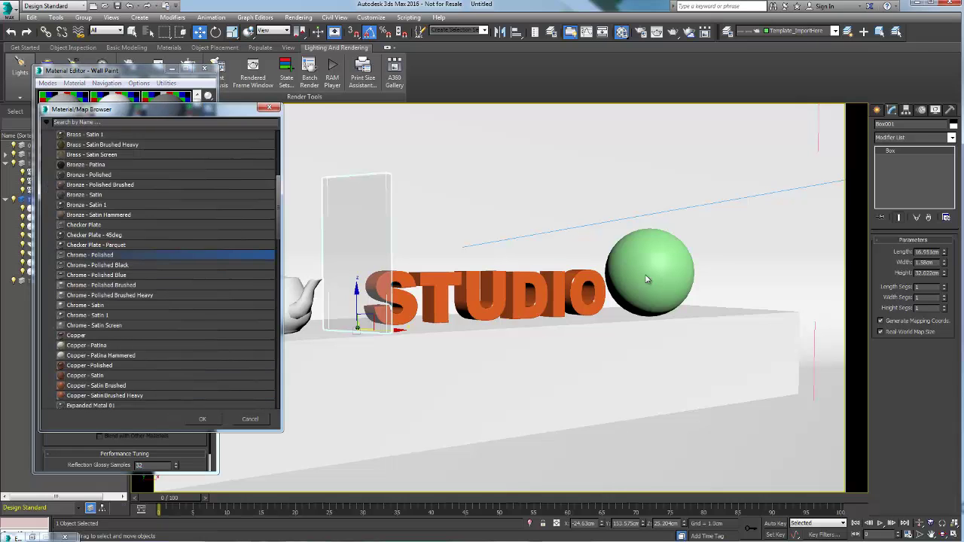
{"action": "left_click", "coordinate": [202, 418]}
{"action": "left_click", "coordinate": [159, 70]}
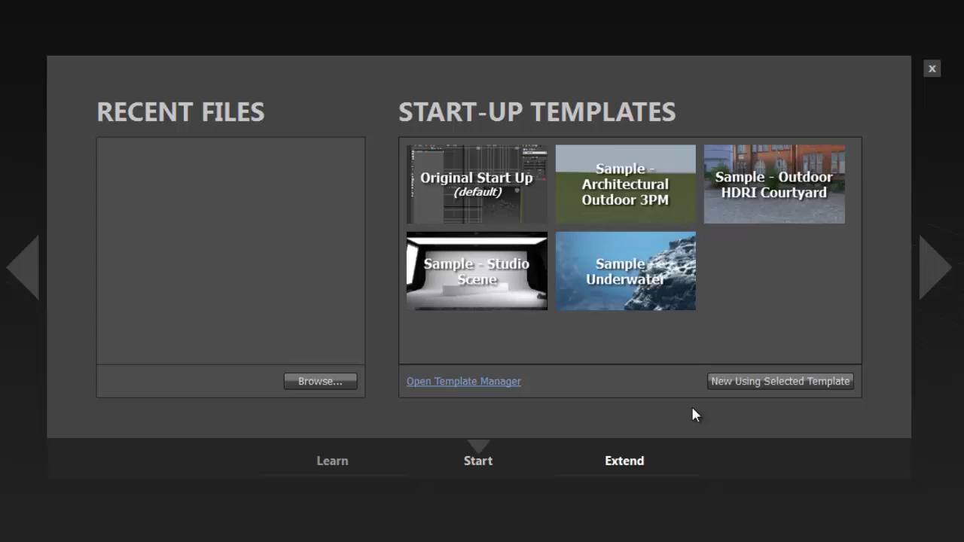
{"action": "mouse_move", "coordinate": [606, 190]}
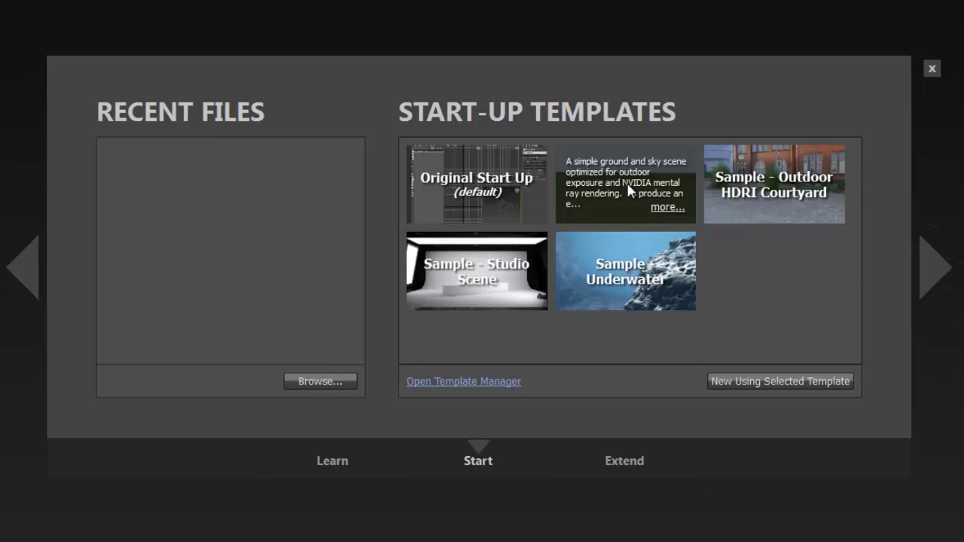
{"action": "mouse_move", "coordinate": [518, 256]}
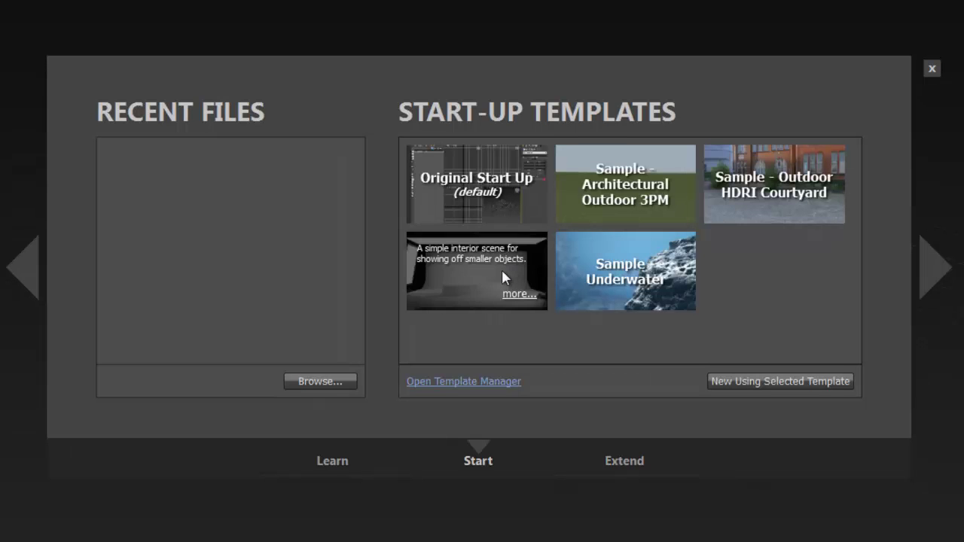
{"action": "mouse_move", "coordinate": [636, 280]}
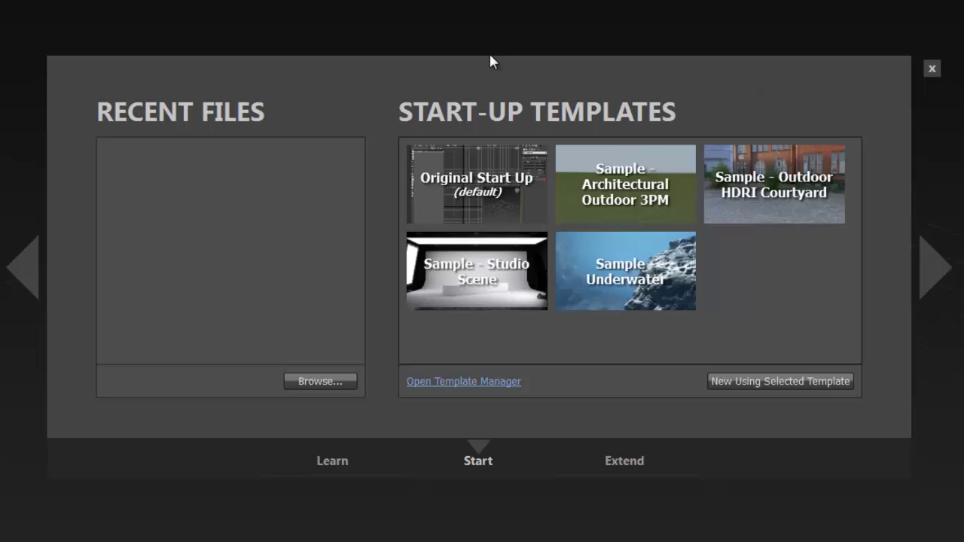